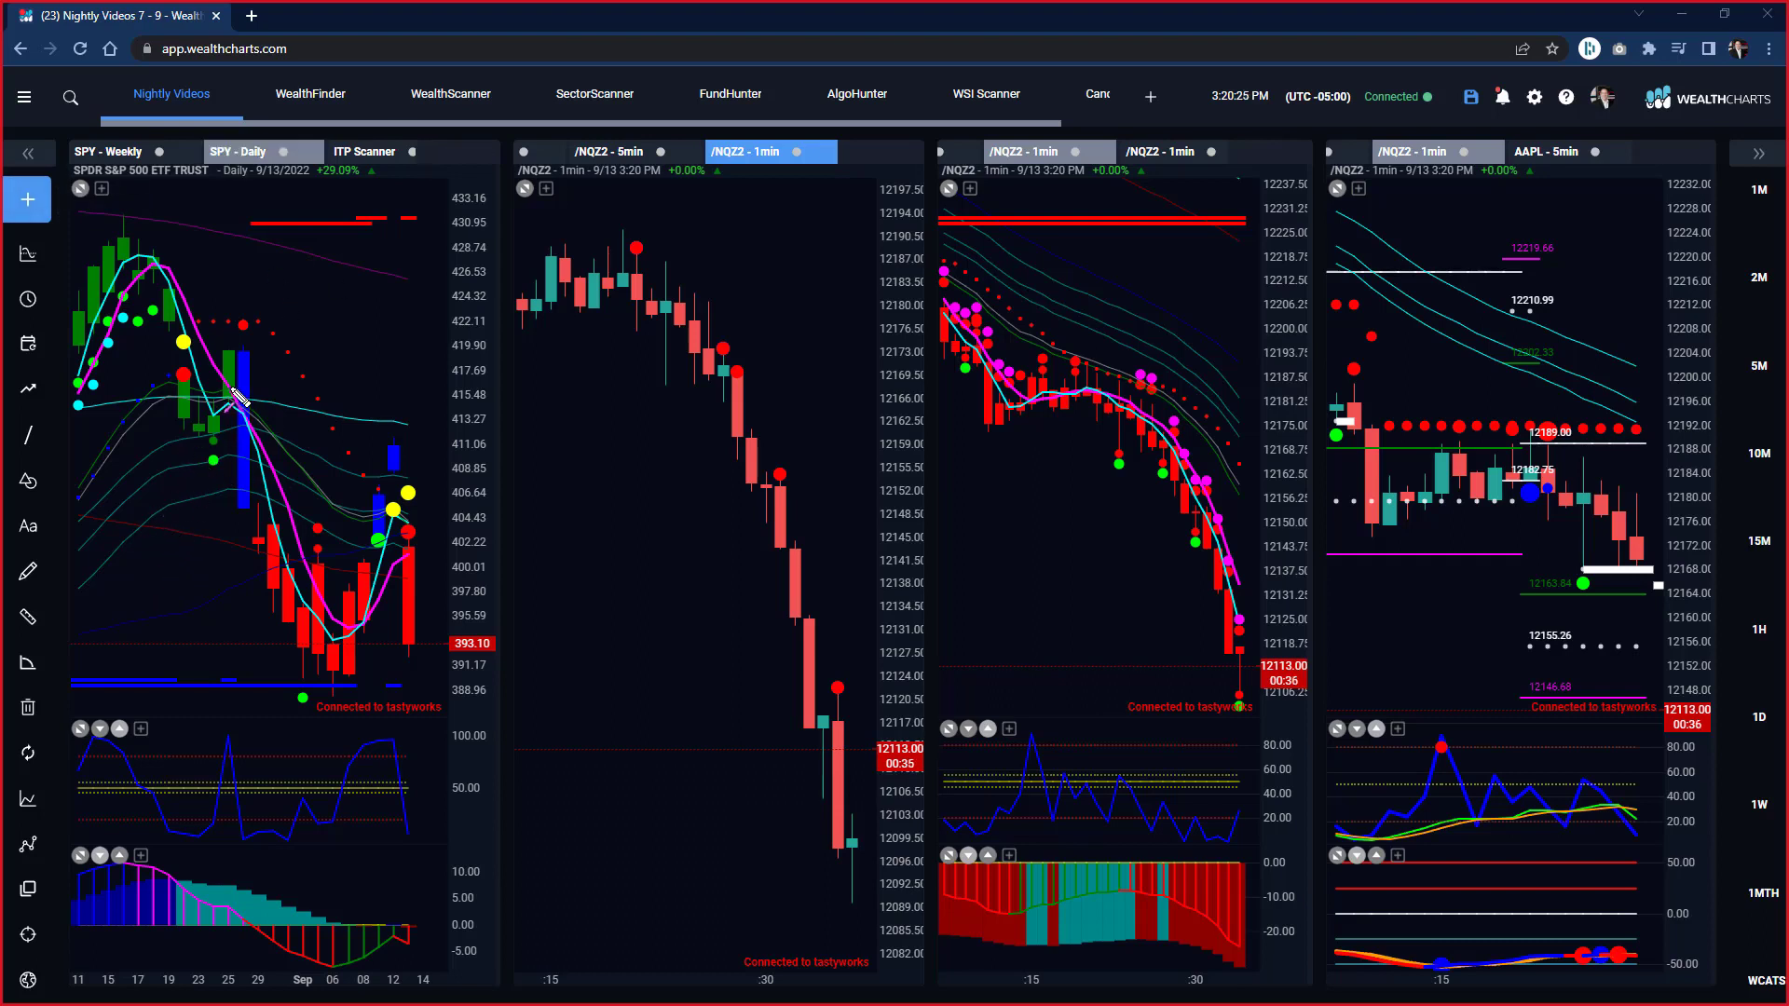
Sketch five arrows marking the drop and bounce on the SPY daily chart, then clear them.
mouse_move(226, 411)
mouse_down()
mouse_move(285, 564)
mouse_move(380, 713)
mouse_move(335, 678)
mouse_move(399, 466)
mouse_move(372, 657)
mouse_move(246, 529)
mouse_up()
drag(331, 477, 456, 485)
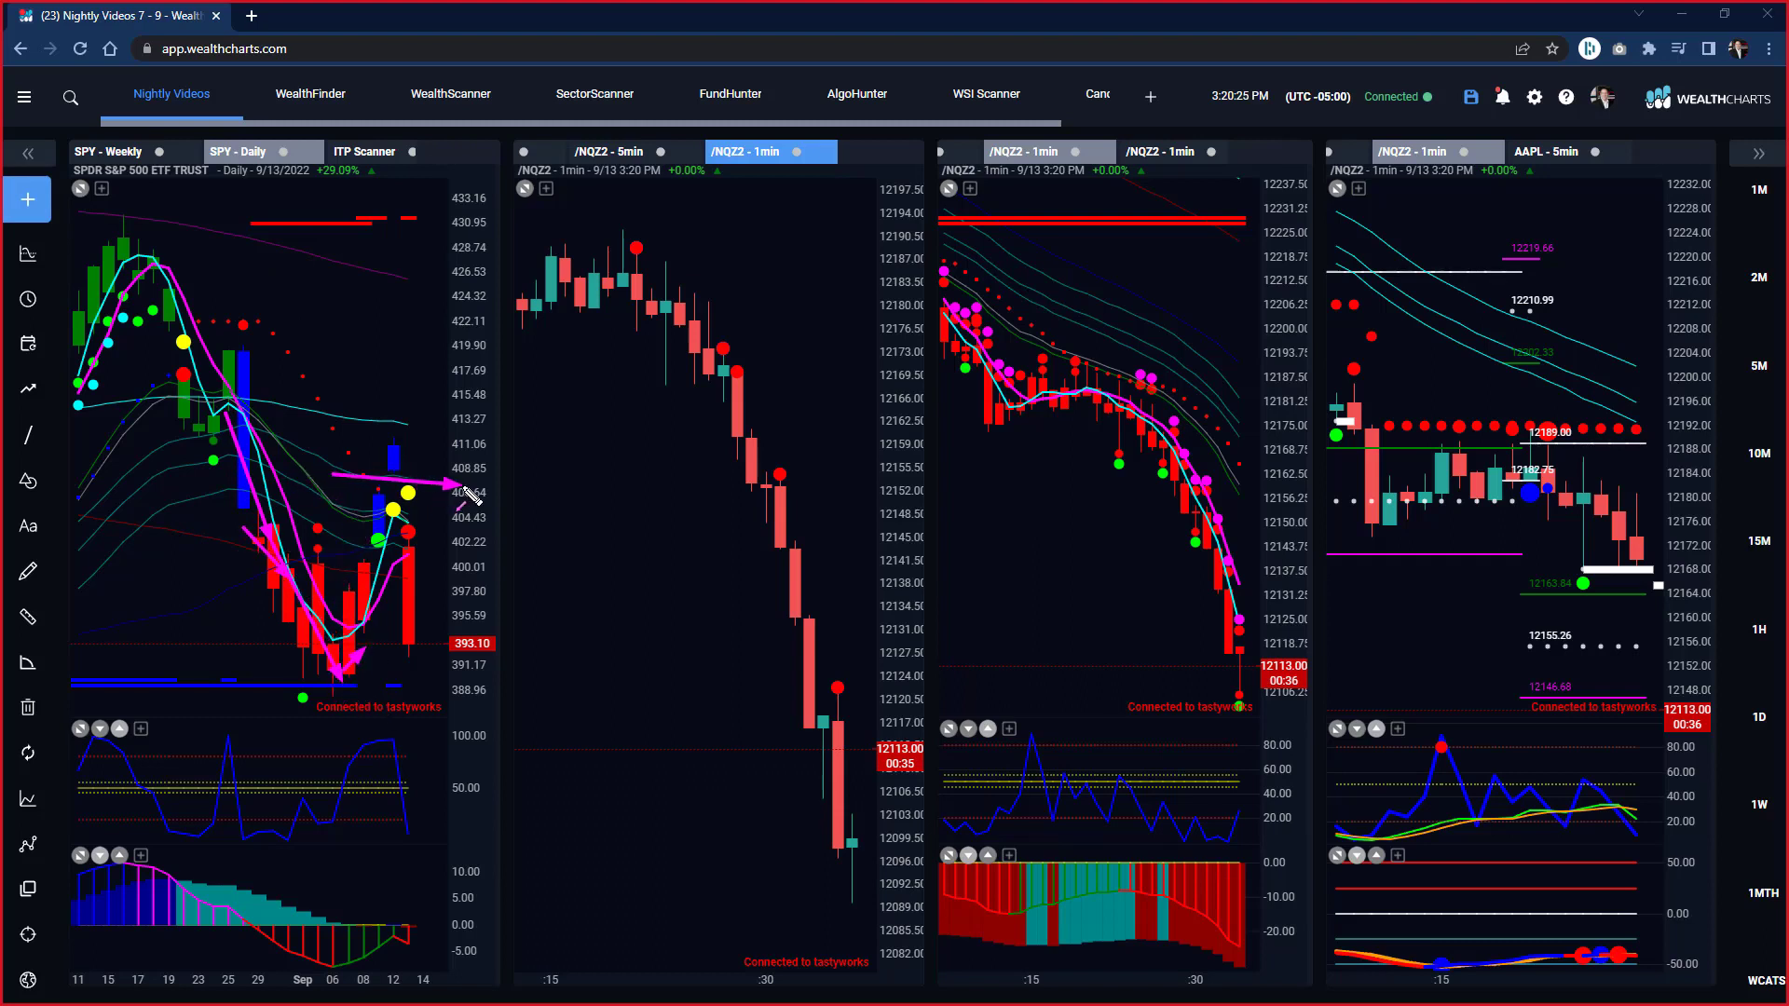
mouse_move(217, 491)
mouse_down()
mouse_move(287, 577)
mouse_move(315, 666)
mouse_move(343, 657)
mouse_move(419, 425)
mouse_up()
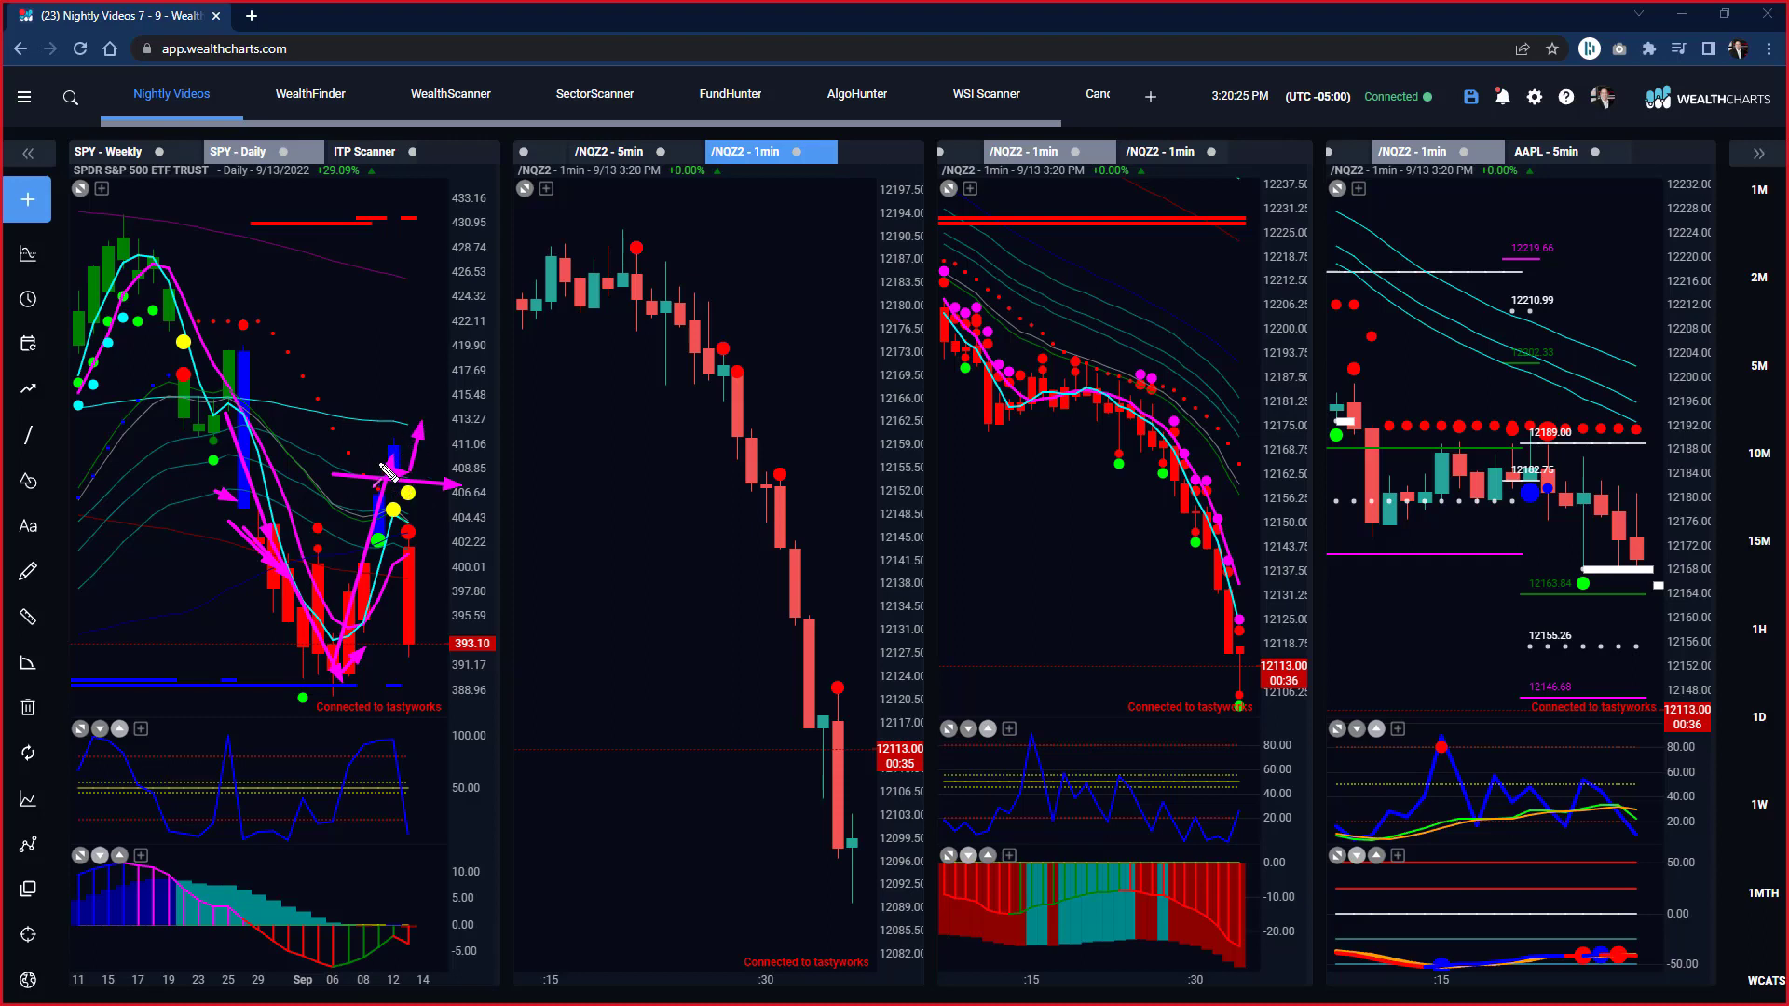
drag(389, 491, 540, 490)
mouse_move(383, 549)
mouse_down()
mouse_move(399, 440)
mouse_move(458, 450)
mouse_move(508, 315)
mouse_up()
key(Escape)
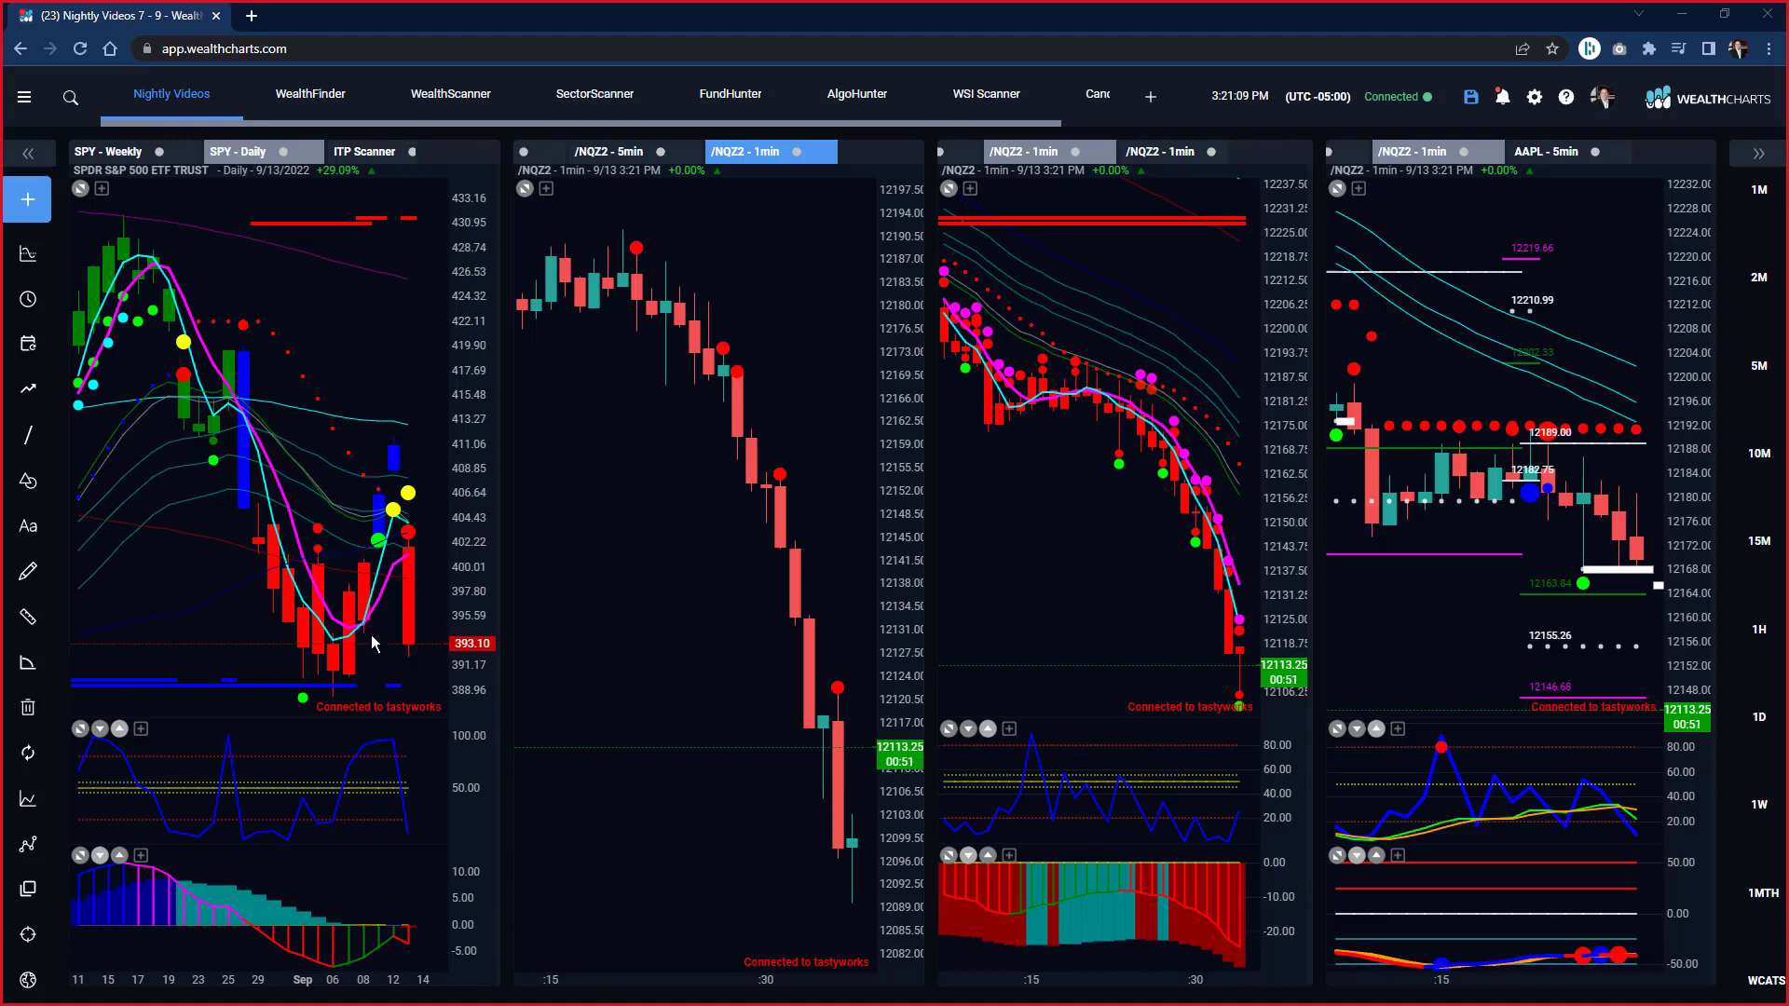
Switch the left panel to SPY weekly and sketch three arrows at its highs and rally.
click(109, 152)
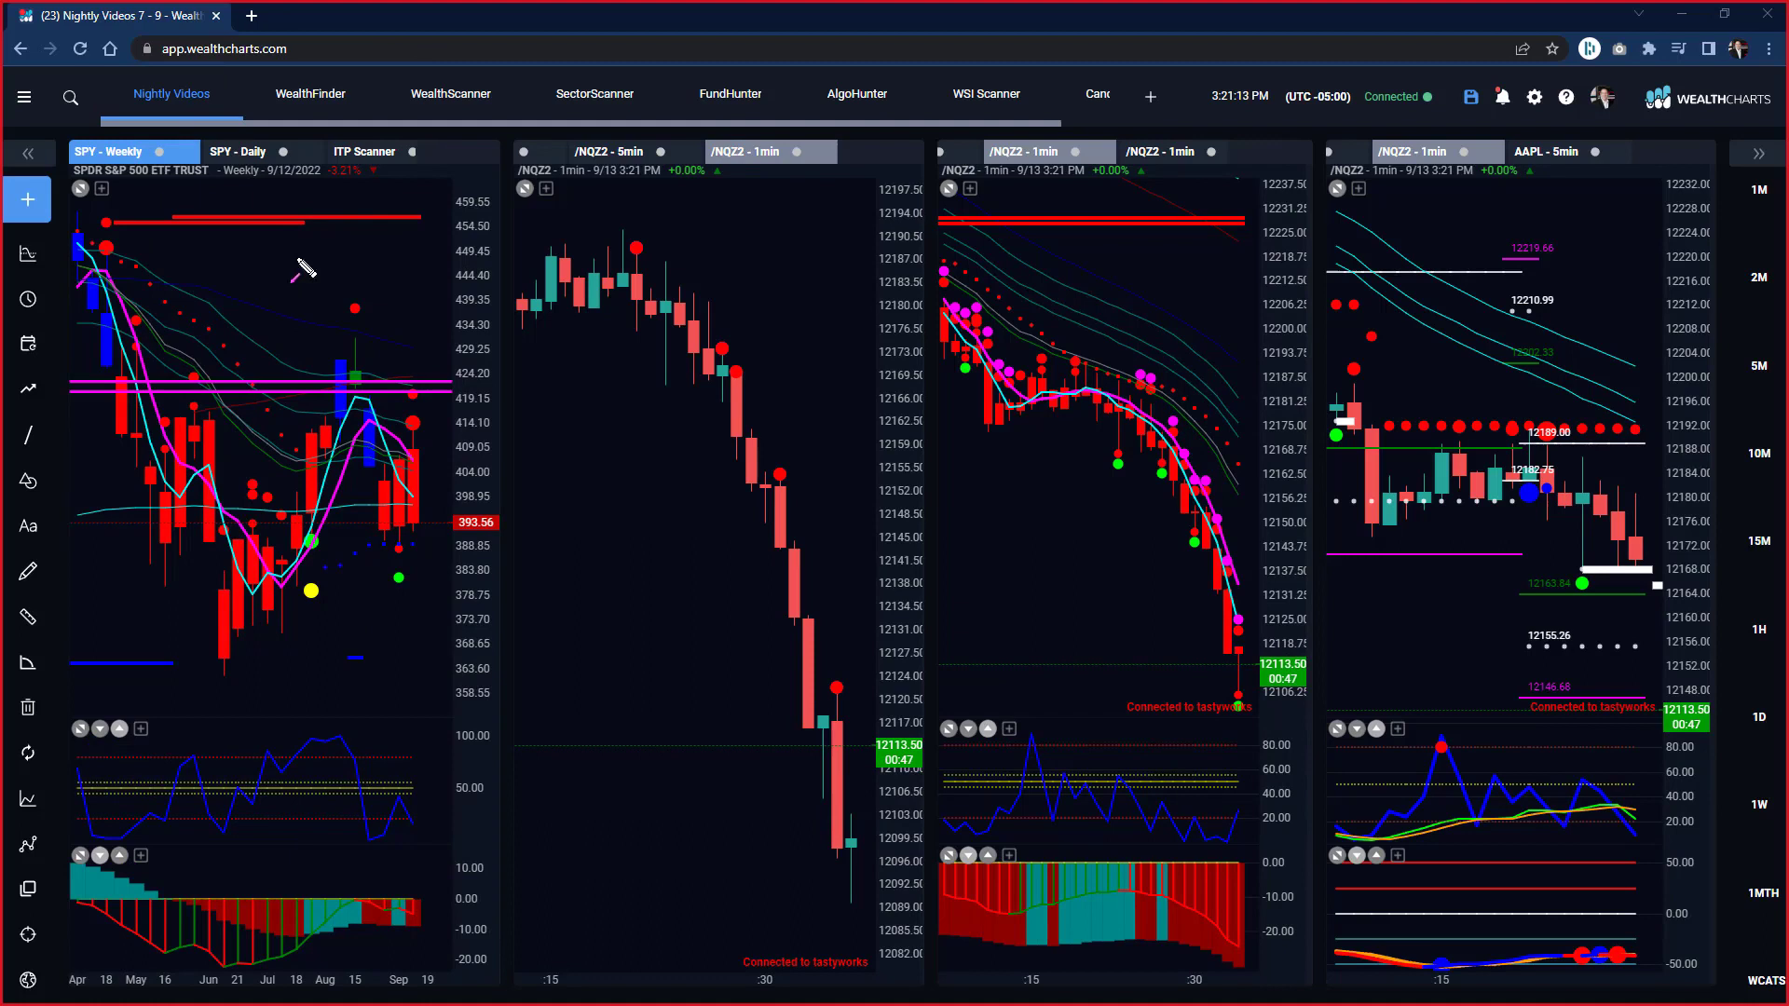
drag(226, 338, 550, 425)
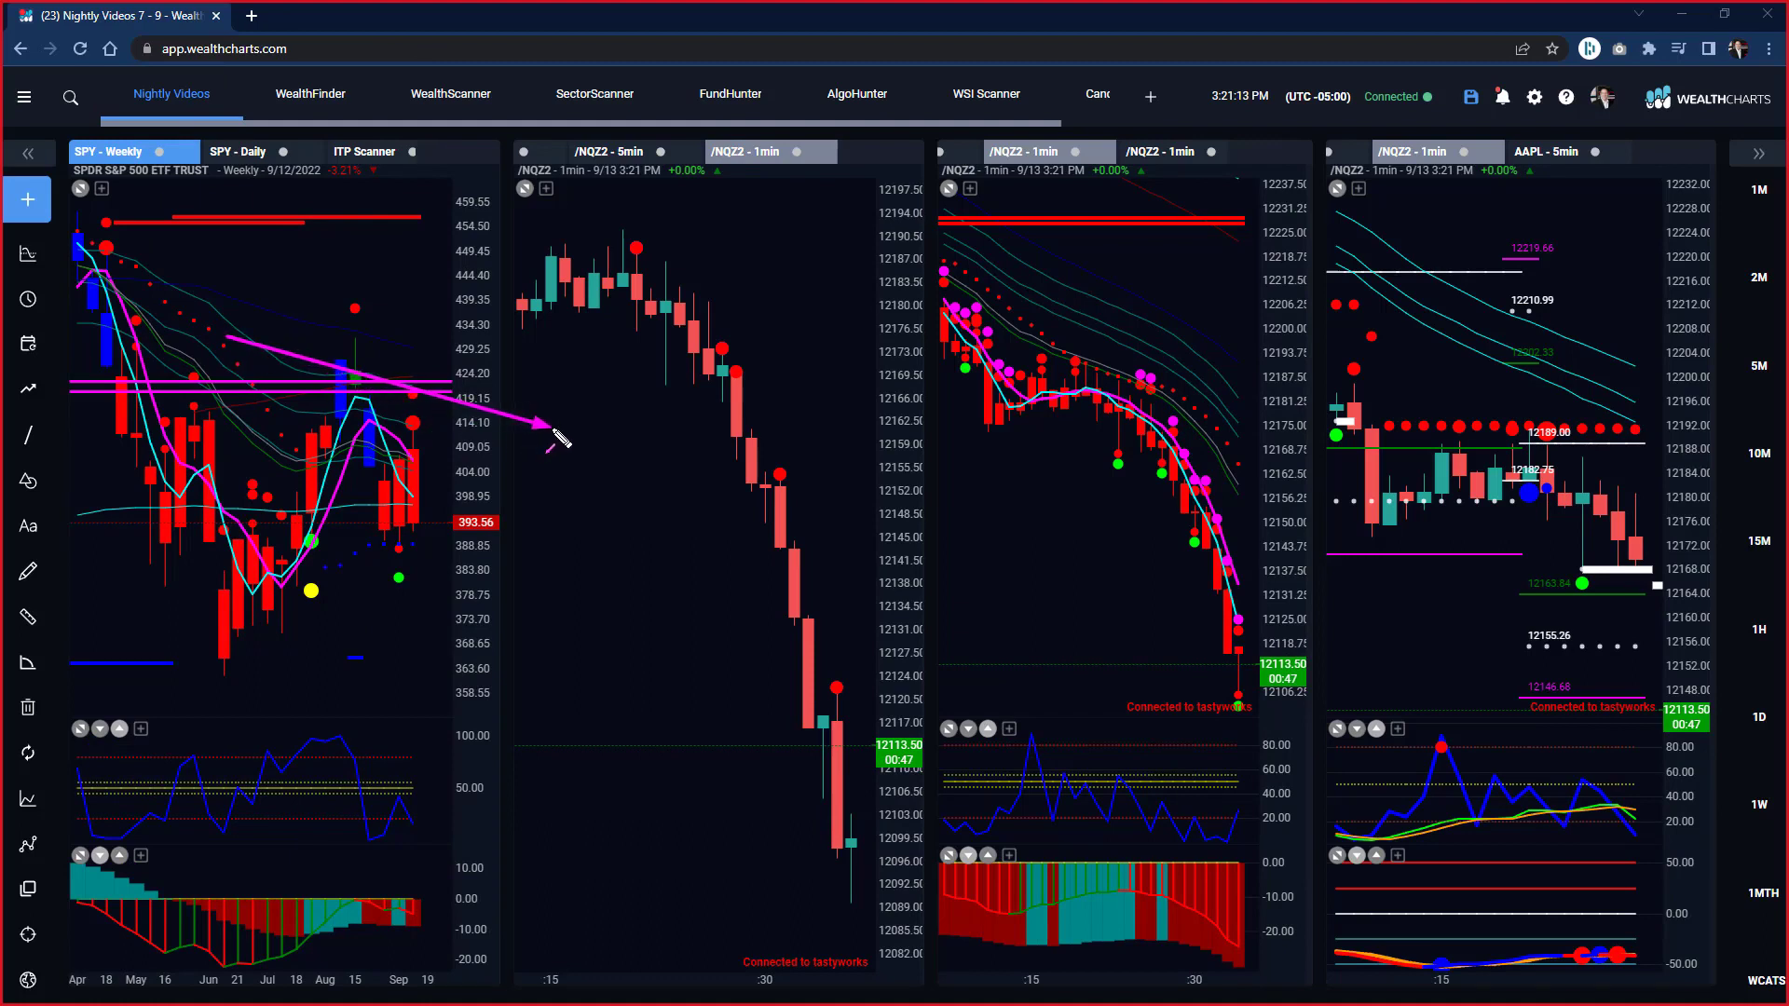
drag(307, 515, 345, 371)
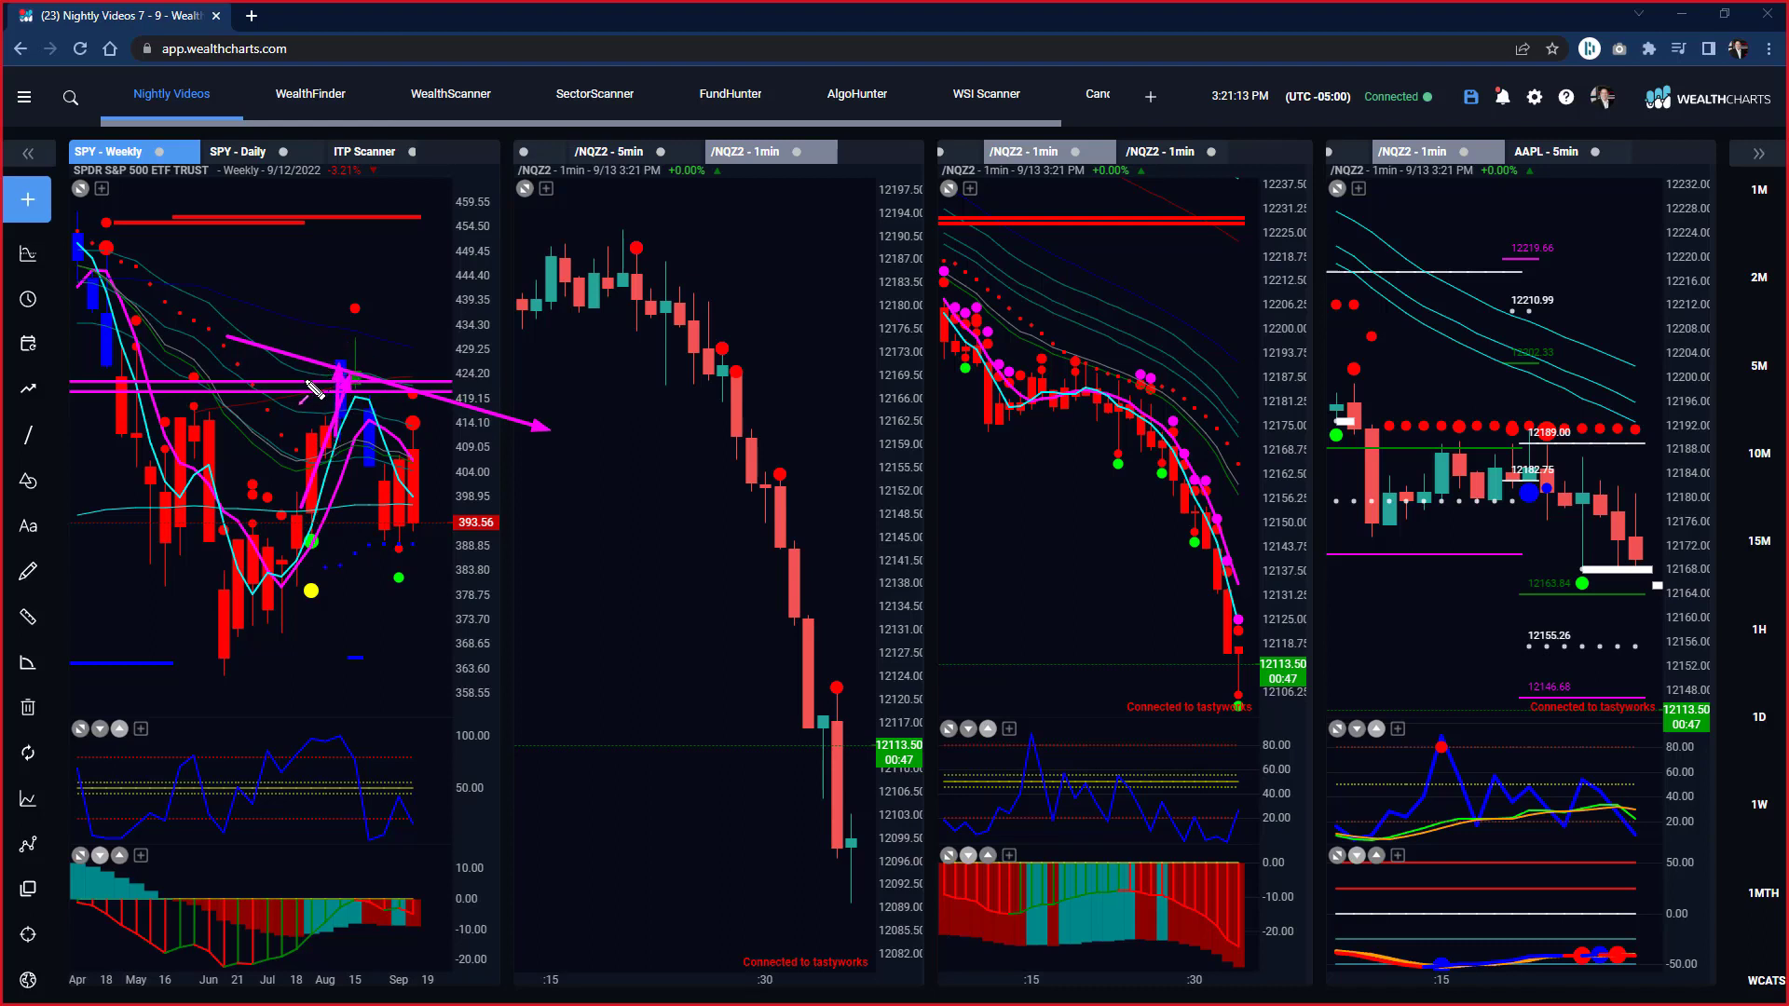
mouse_move(296, 331)
mouse_down()
mouse_move(368, 363)
mouse_move(364, 347)
mouse_move(382, 536)
mouse_up()
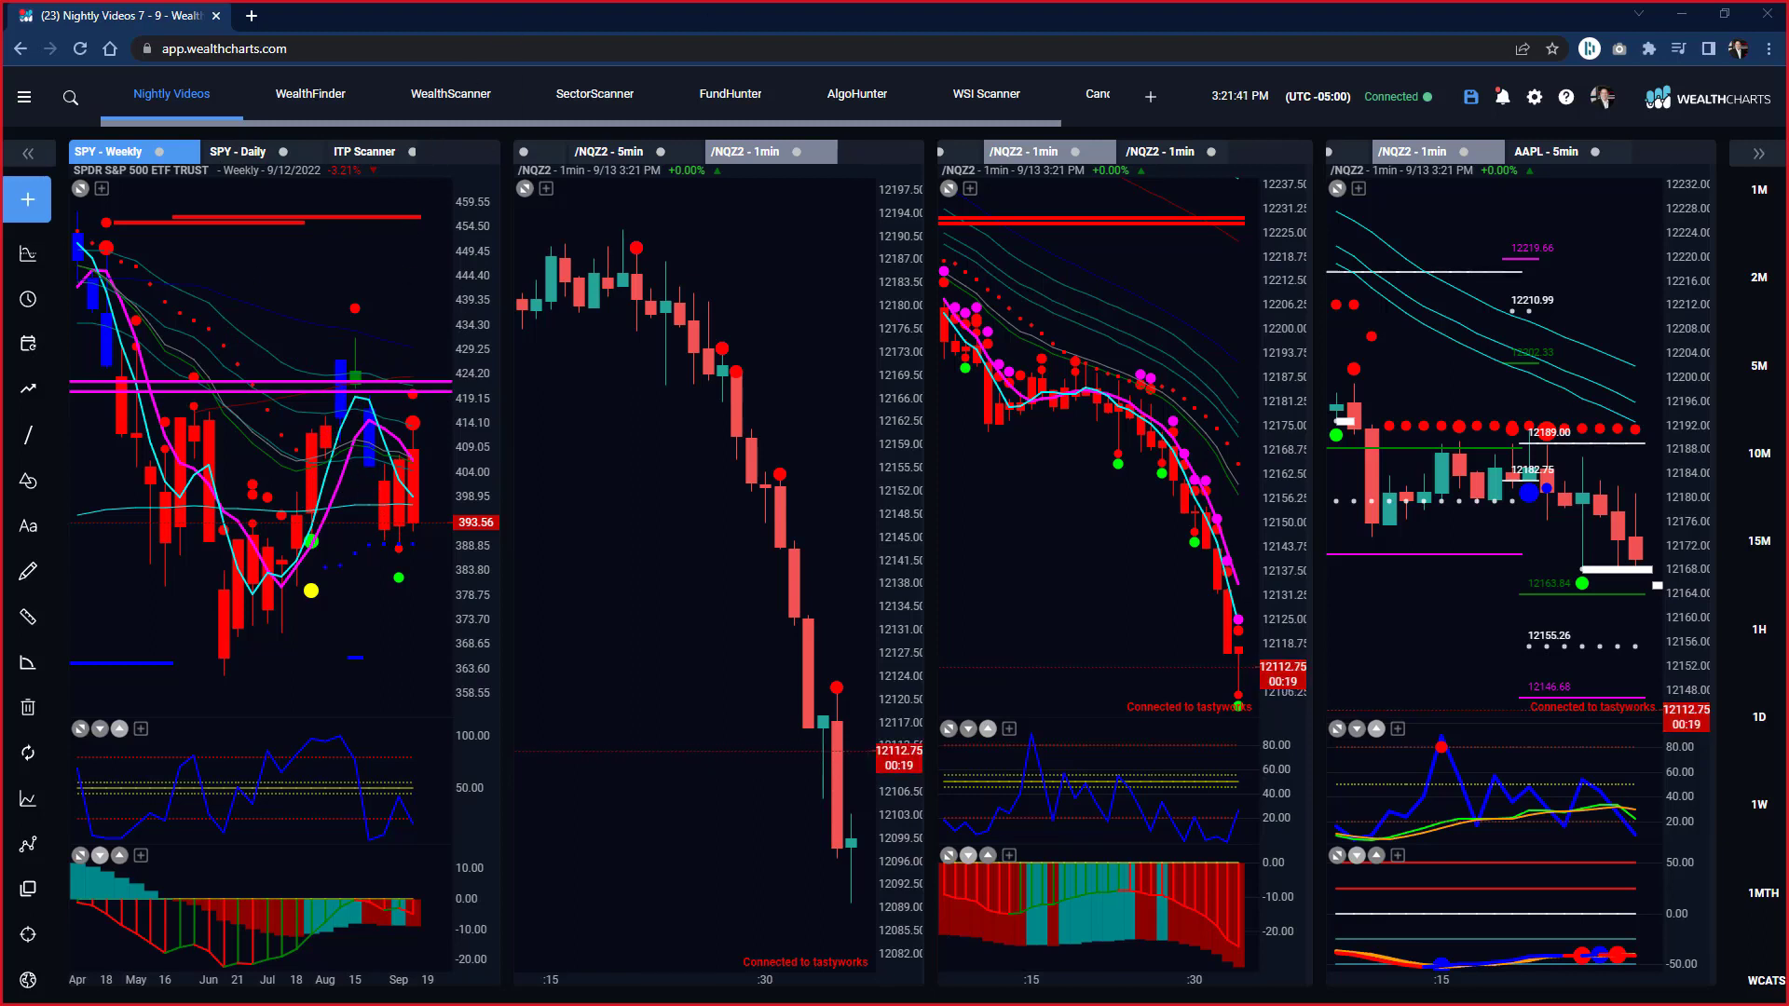
Draw six more arrows across the SPY weekly rally and 404 level, then delete them all.
drag(356, 373, 580, 417)
drag(359, 449, 535, 476)
drag(364, 582, 421, 510)
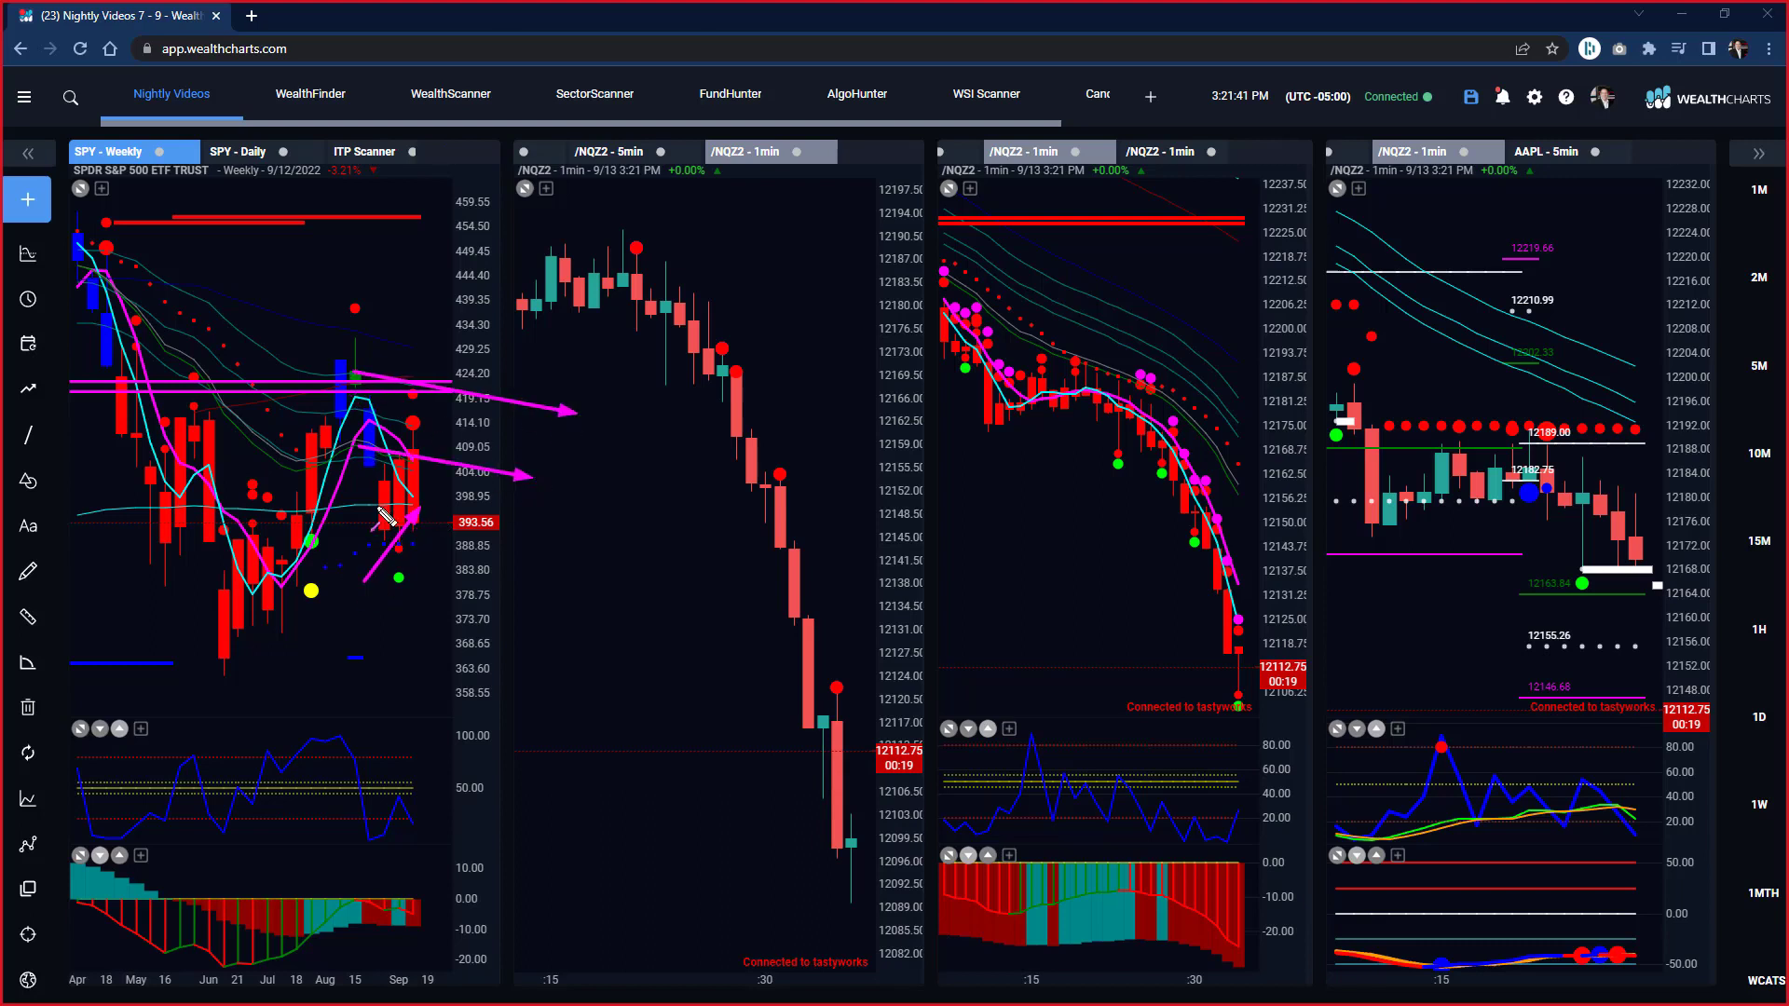
drag(262, 535, 403, 468)
mouse_move(324, 572)
mouse_down()
mouse_move(421, 427)
mouse_move(429, 556)
mouse_up()
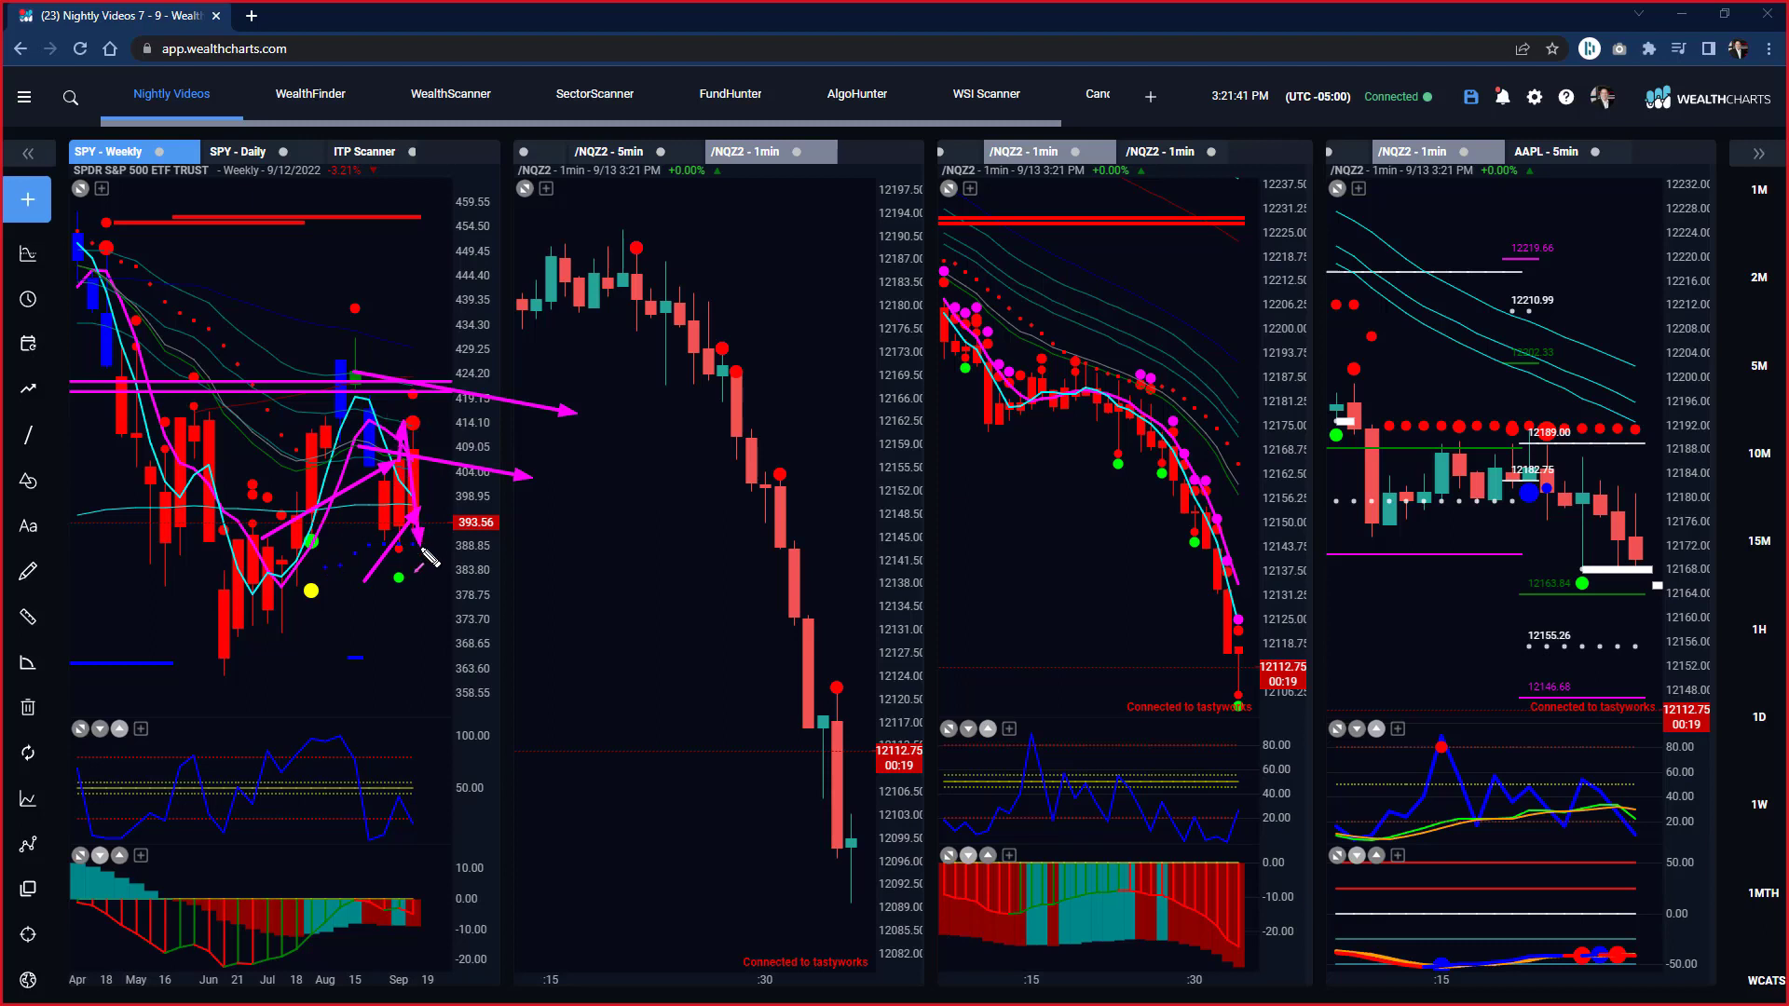
drag(317, 453, 503, 478)
key(Delete)
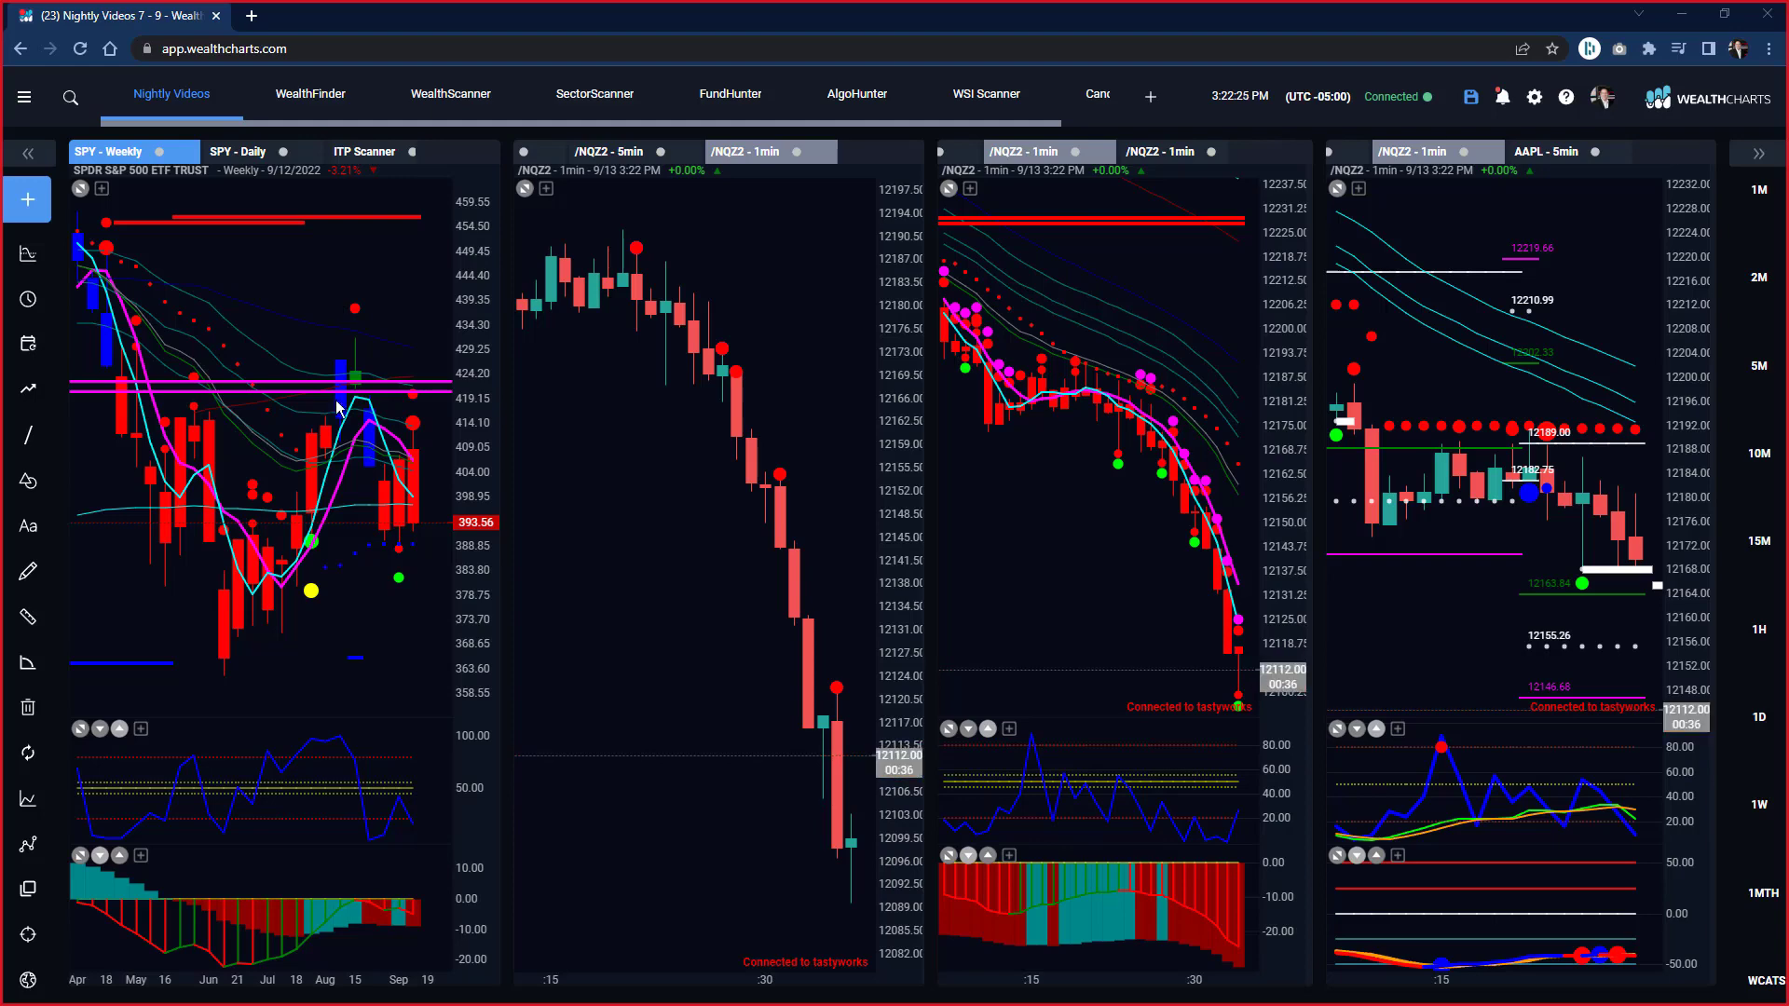
Return the left panel to SPY daily and sketch three arrows at the /NQZ2 top and selloff.
click(227, 155)
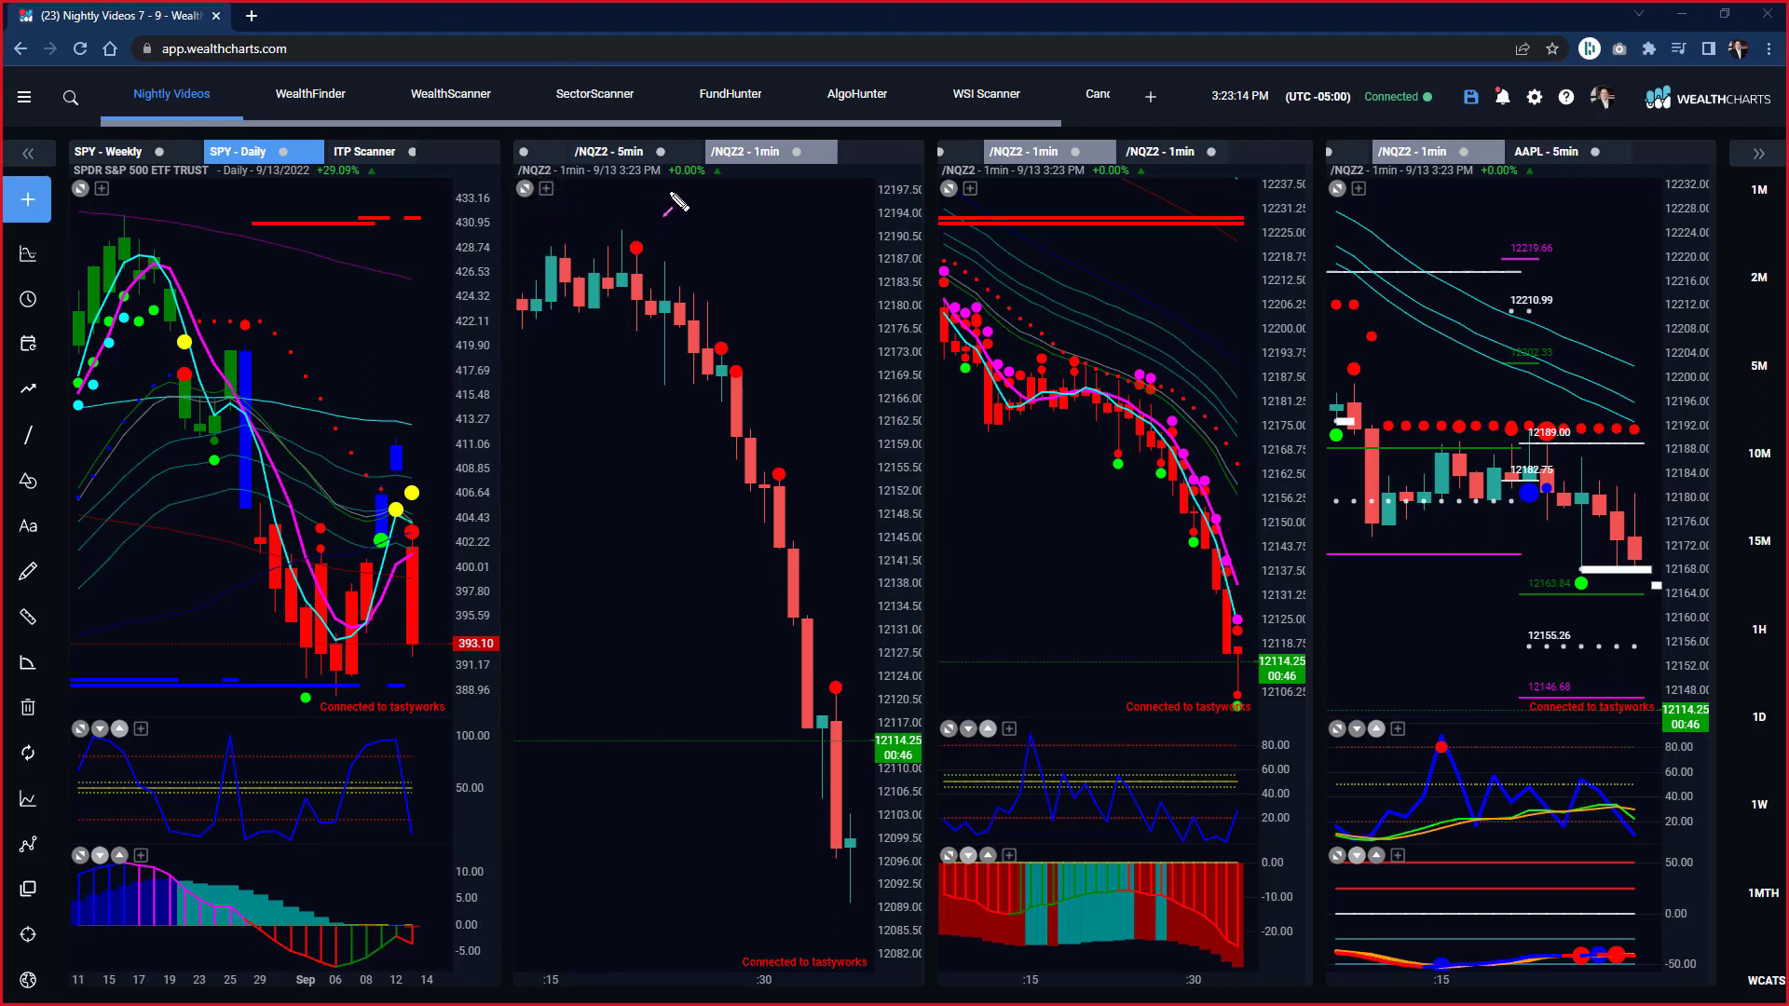
drag(669, 193, 650, 251)
drag(538, 376, 623, 315)
drag(553, 163, 606, 245)
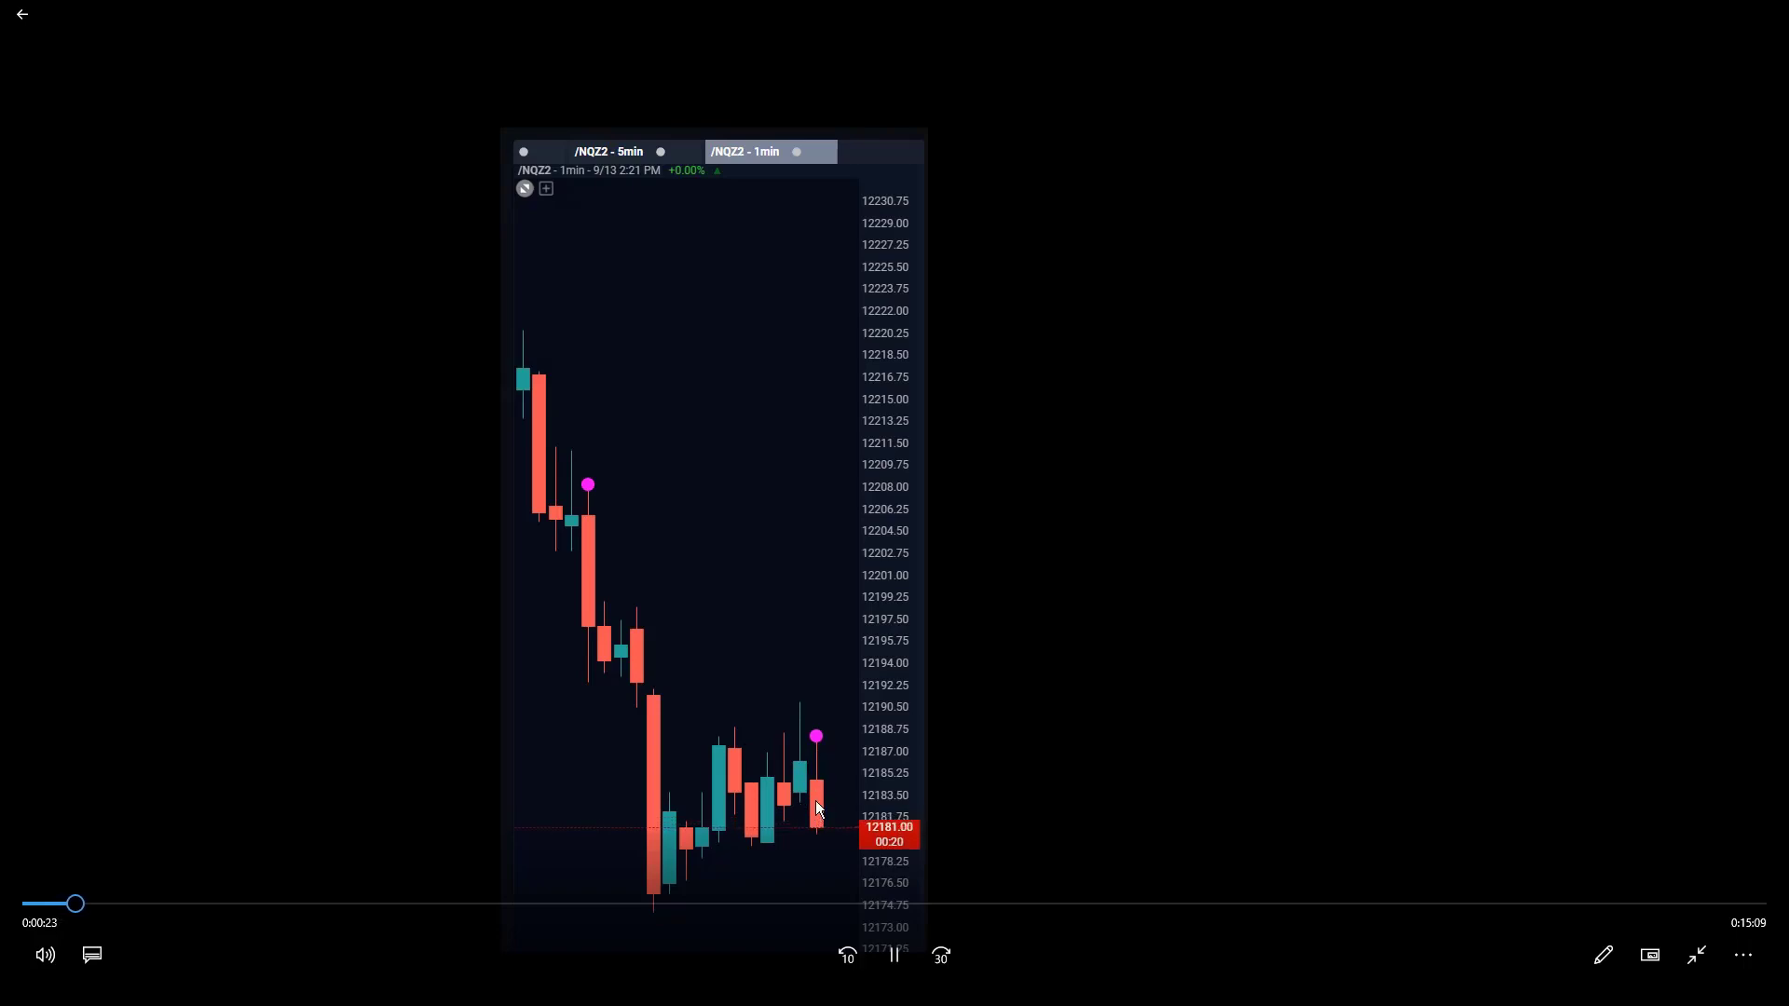
Skip the NQ recording ahead to 0:15:28, near its end, and leave full-screen playback.
drag(77, 904, 1469, 909)
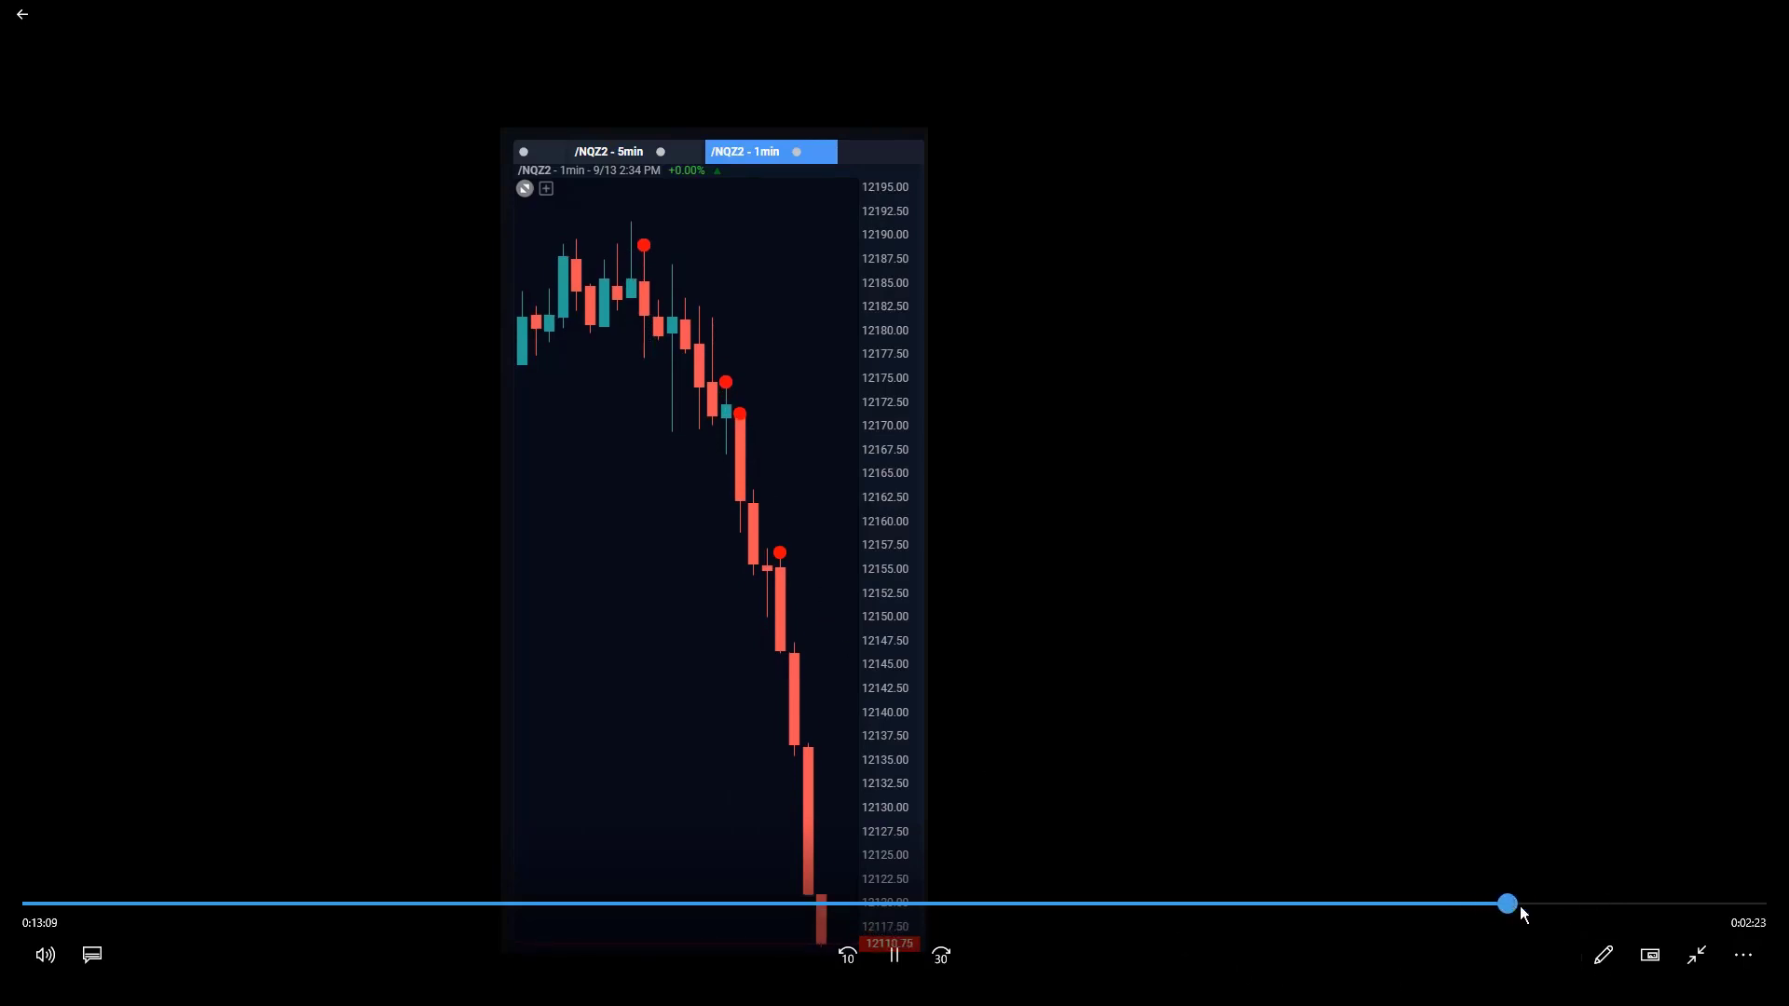
drag(1519, 905, 1731, 920)
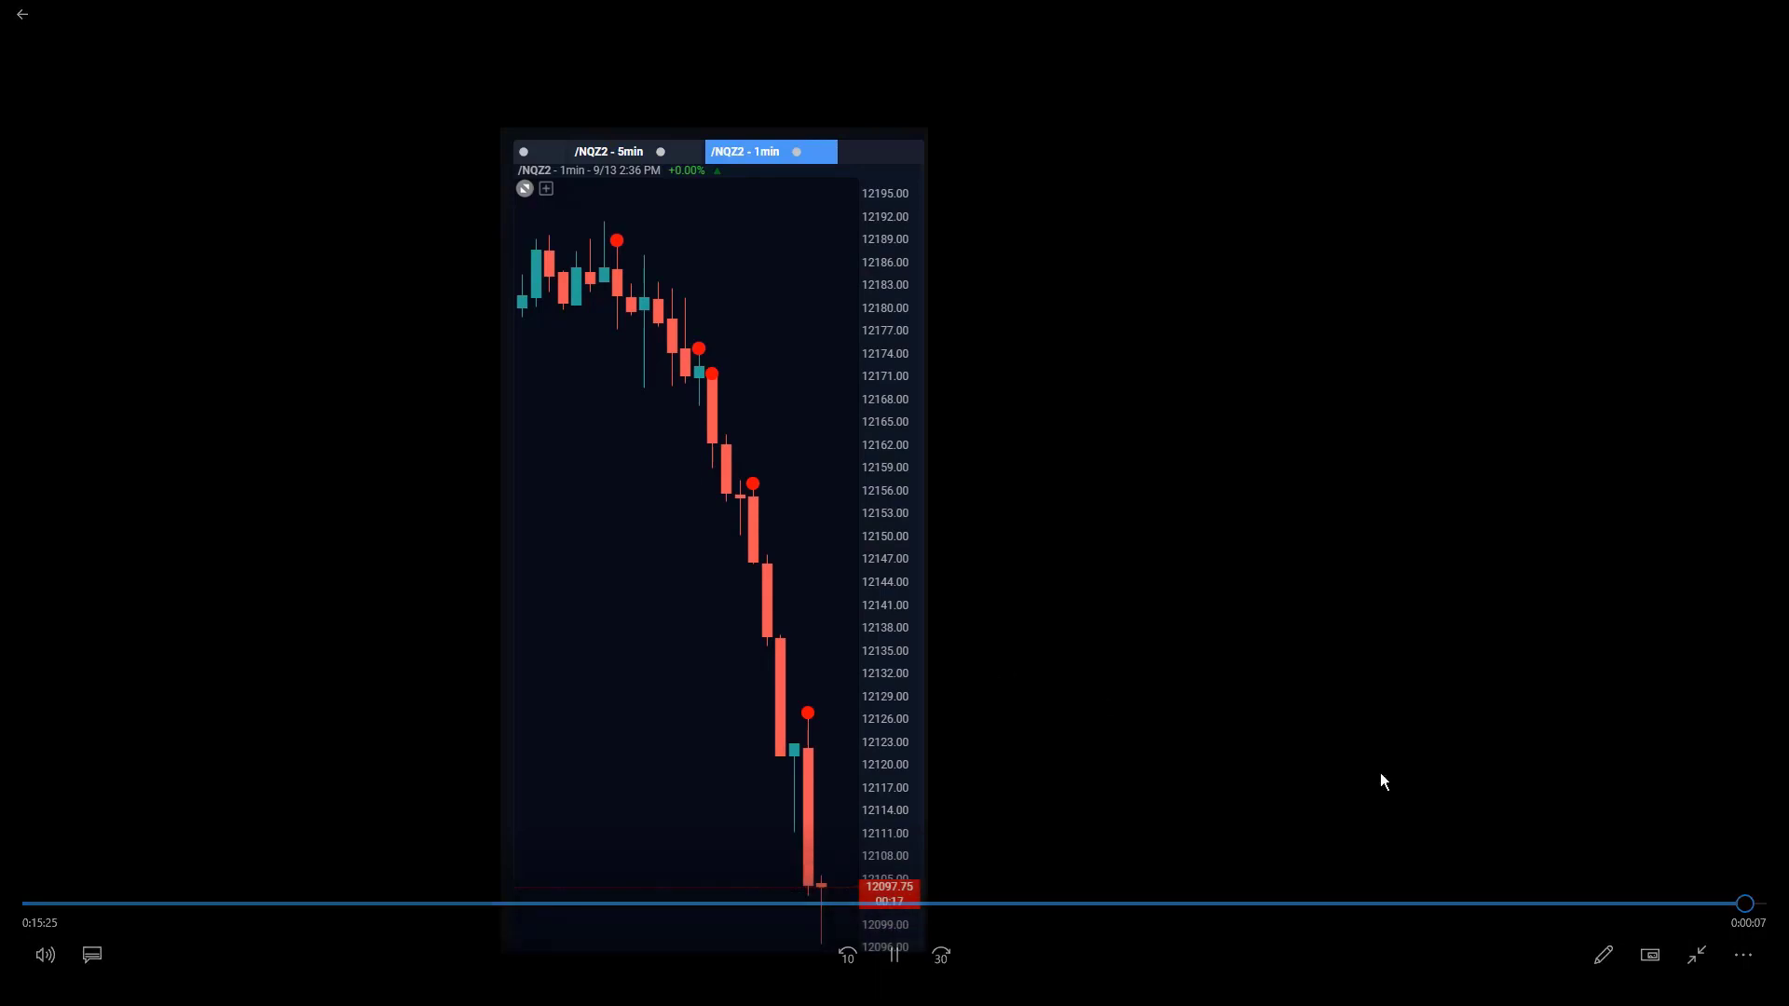
double_click(1389, 174)
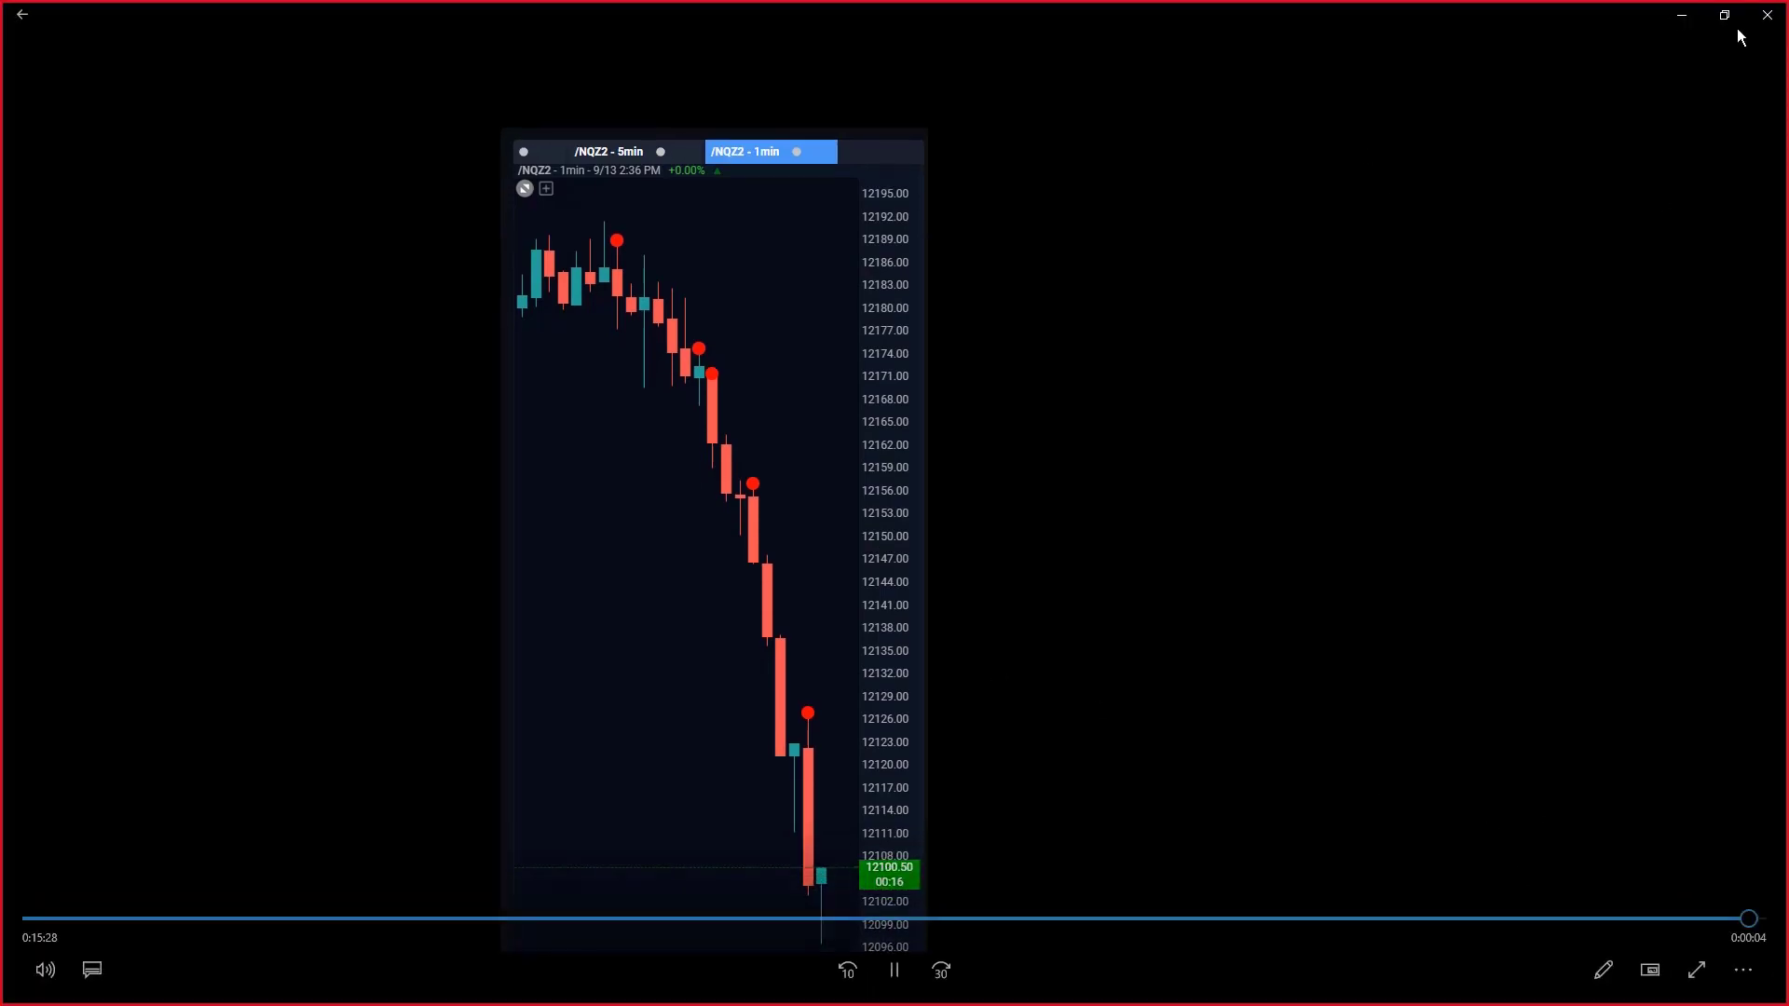
Close the video player, sketch two arrows on the NQ 1-minute chart, and clear them.
click(1767, 15)
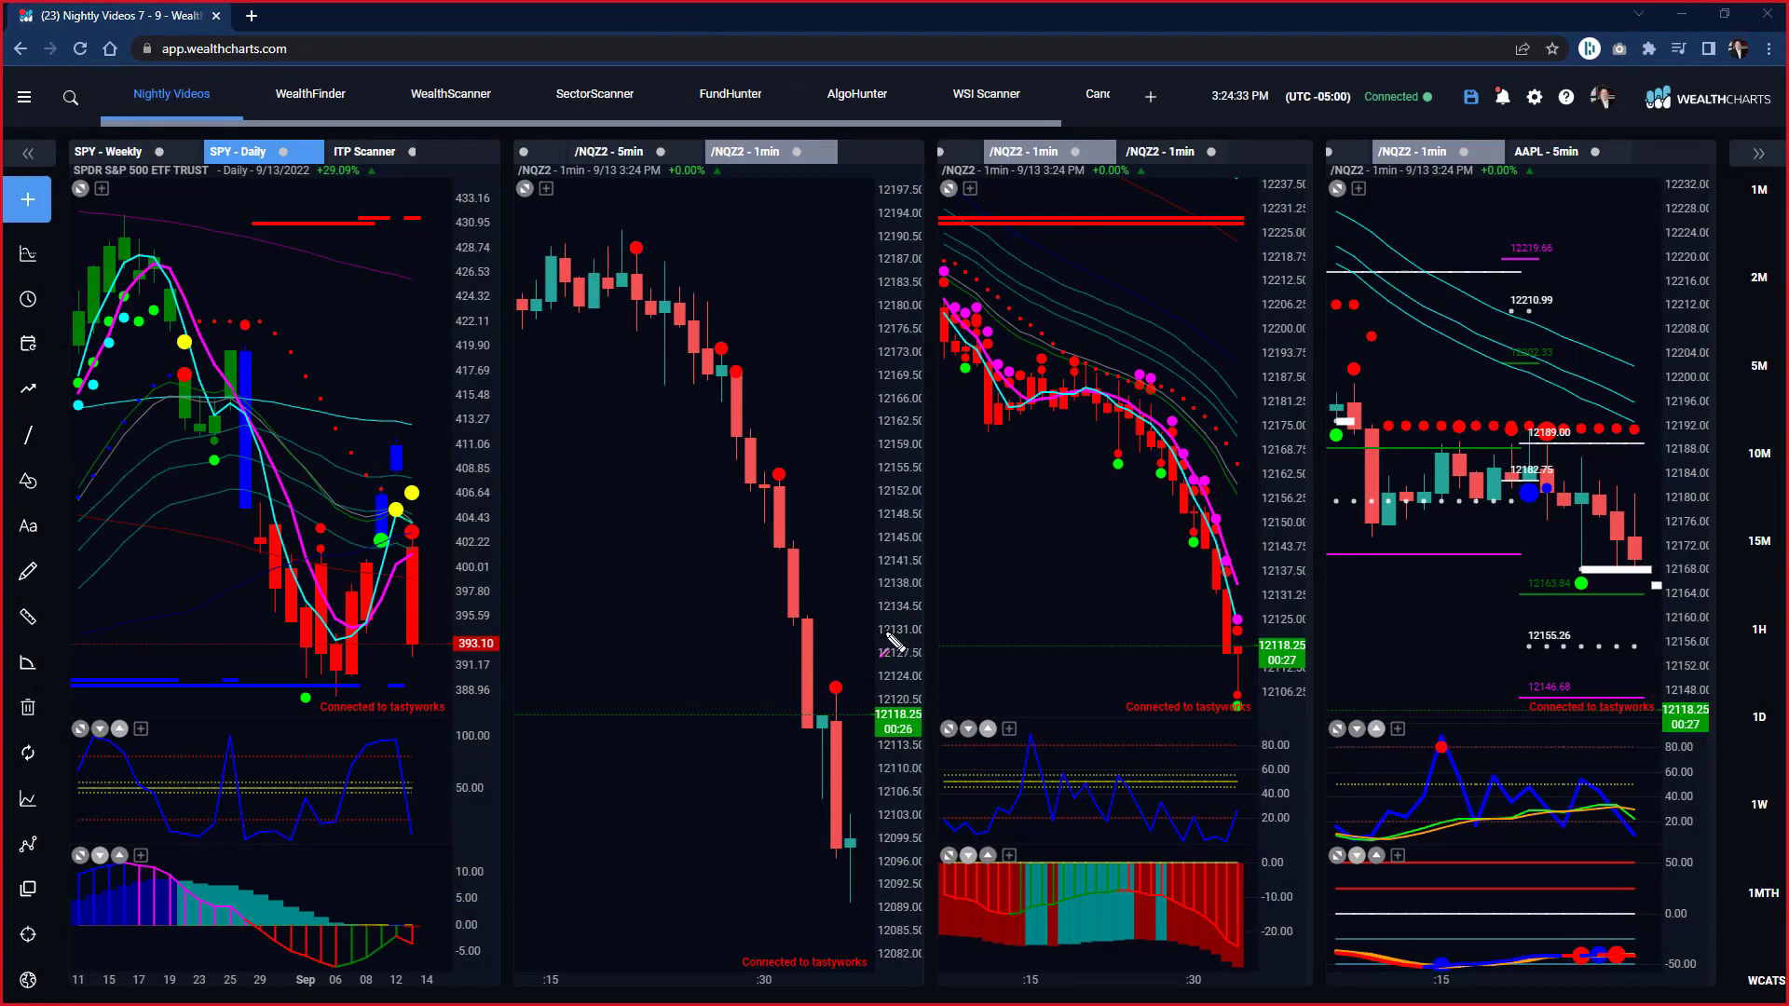
drag(885, 631, 1022, 736)
mouse_move(876, 228)
mouse_down()
mouse_move(990, 421)
mouse_move(1036, 380)
mouse_move(1030, 820)
mouse_move(1029, 778)
mouse_up()
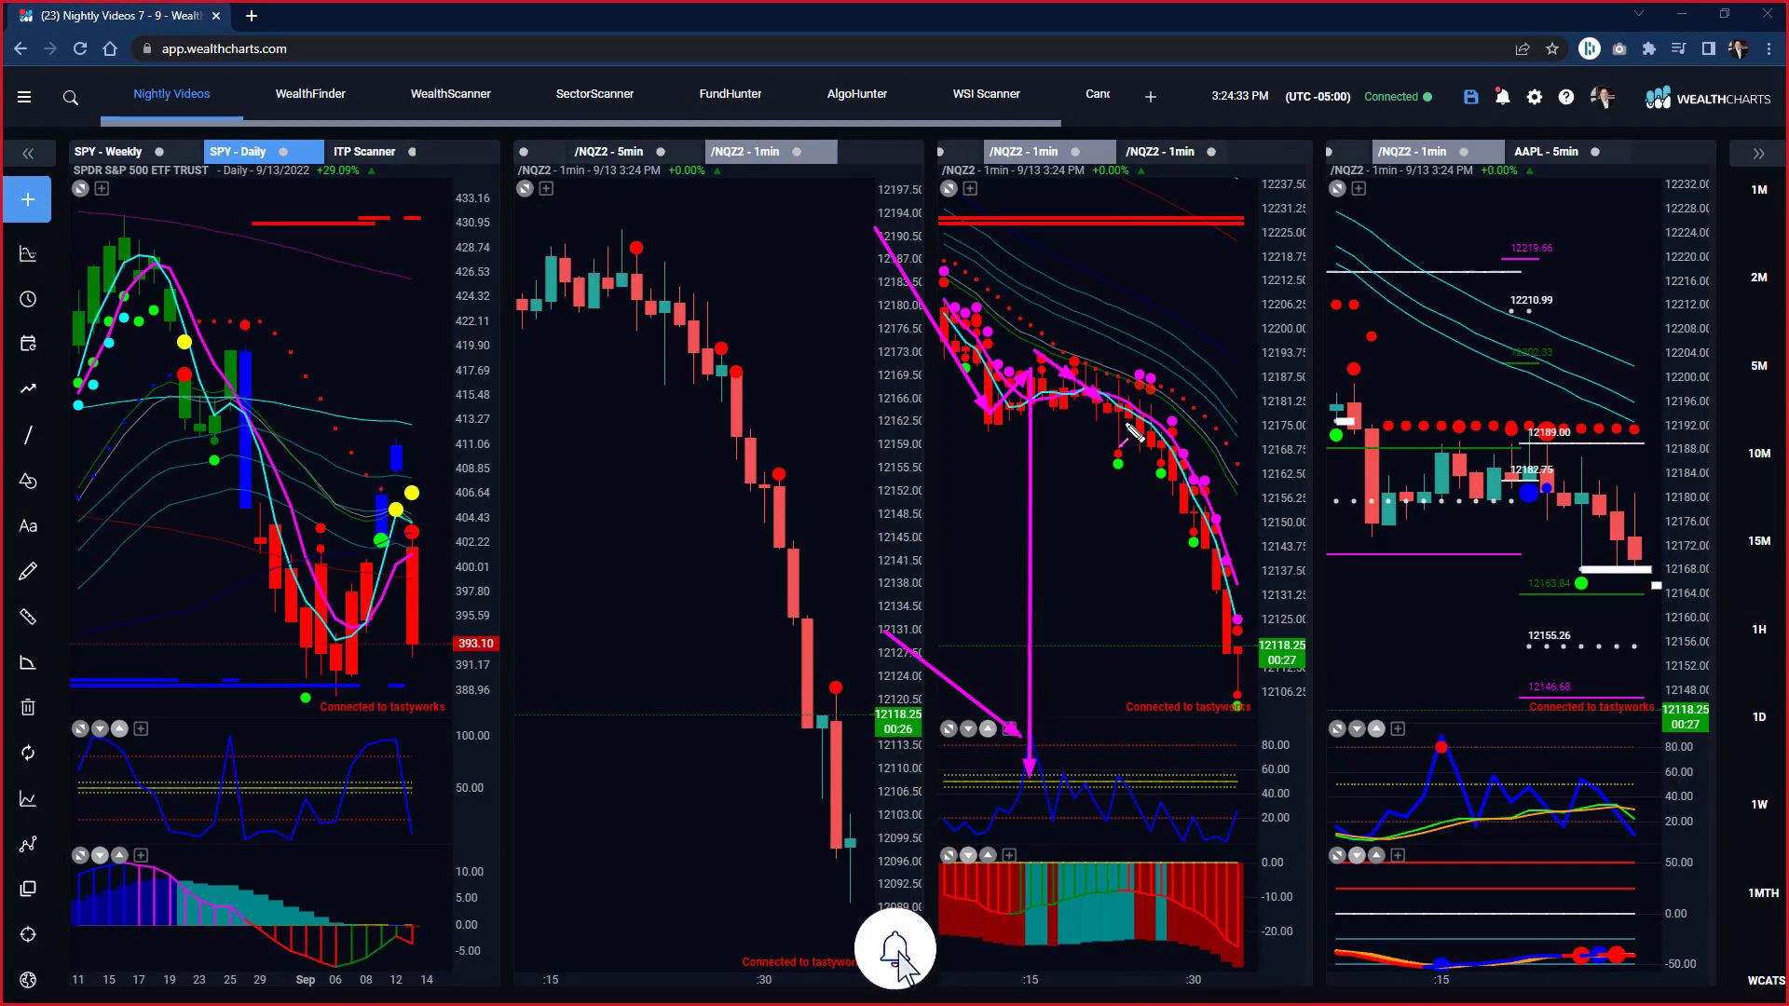
key(e)
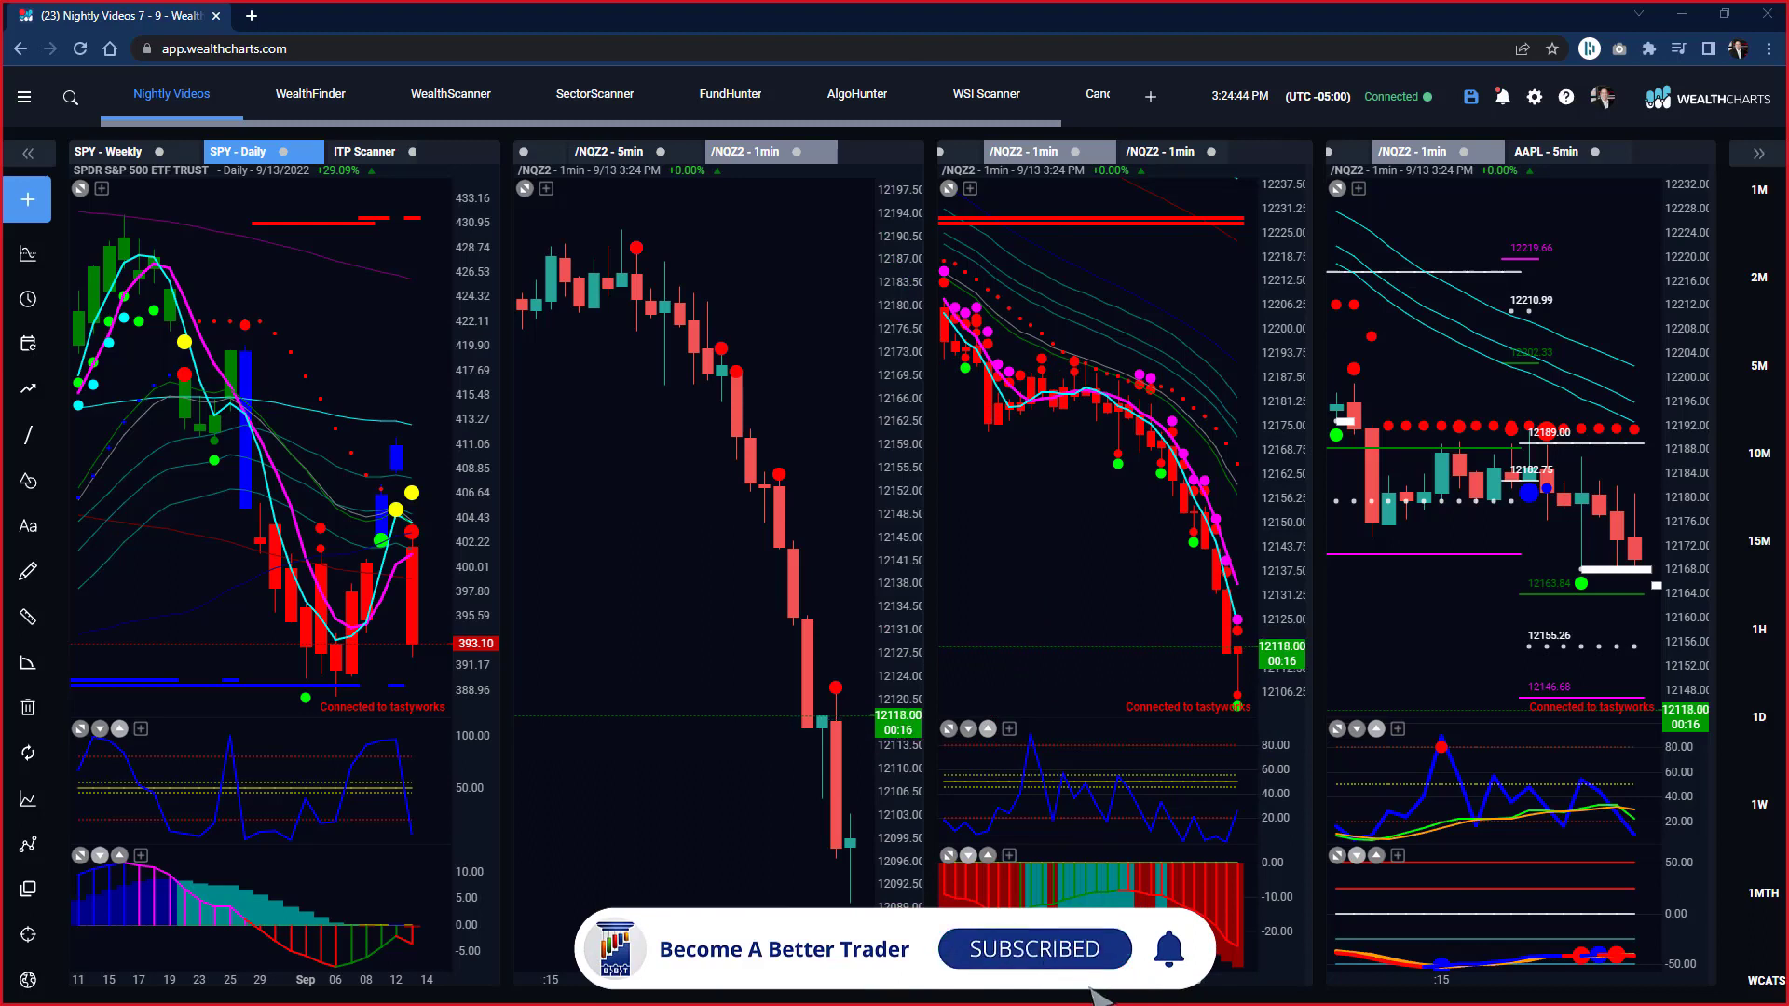
drag(1111, 221, 1119, 214)
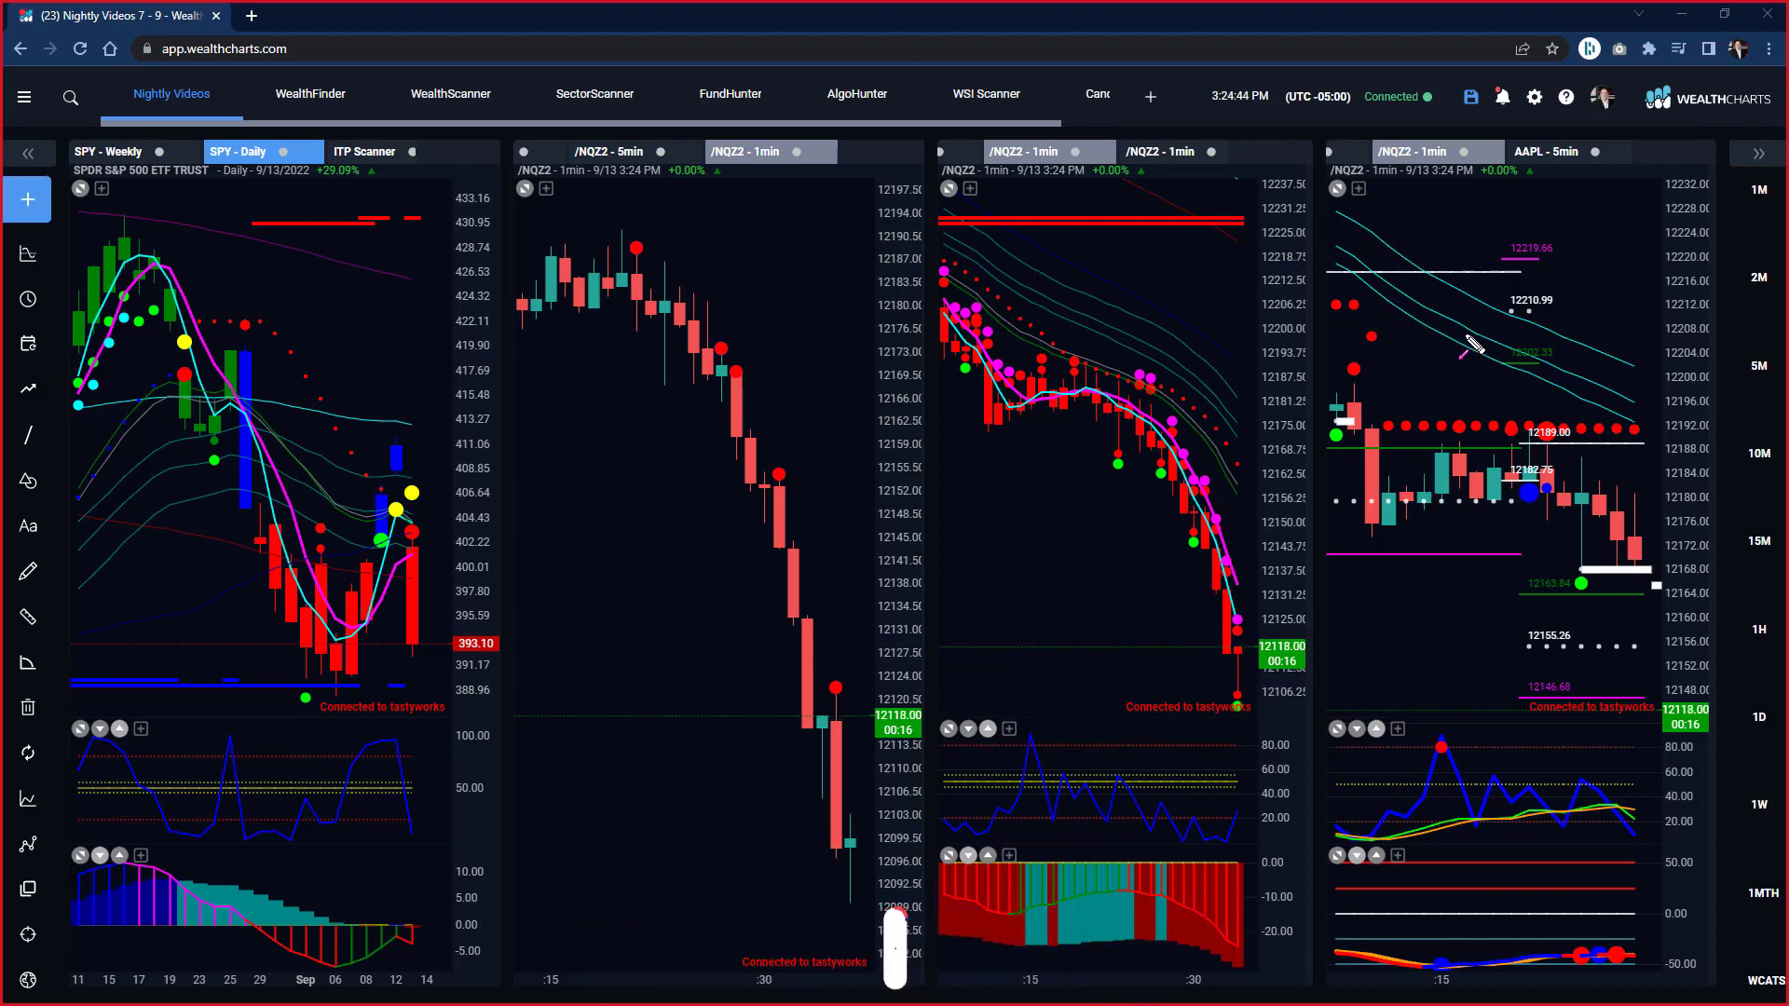
drag(1477, 342, 1552, 425)
mouse_move(1456, 480)
mouse_down()
mouse_move(1530, 495)
mouse_move(1525, 512)
mouse_move(1647, 496)
mouse_up()
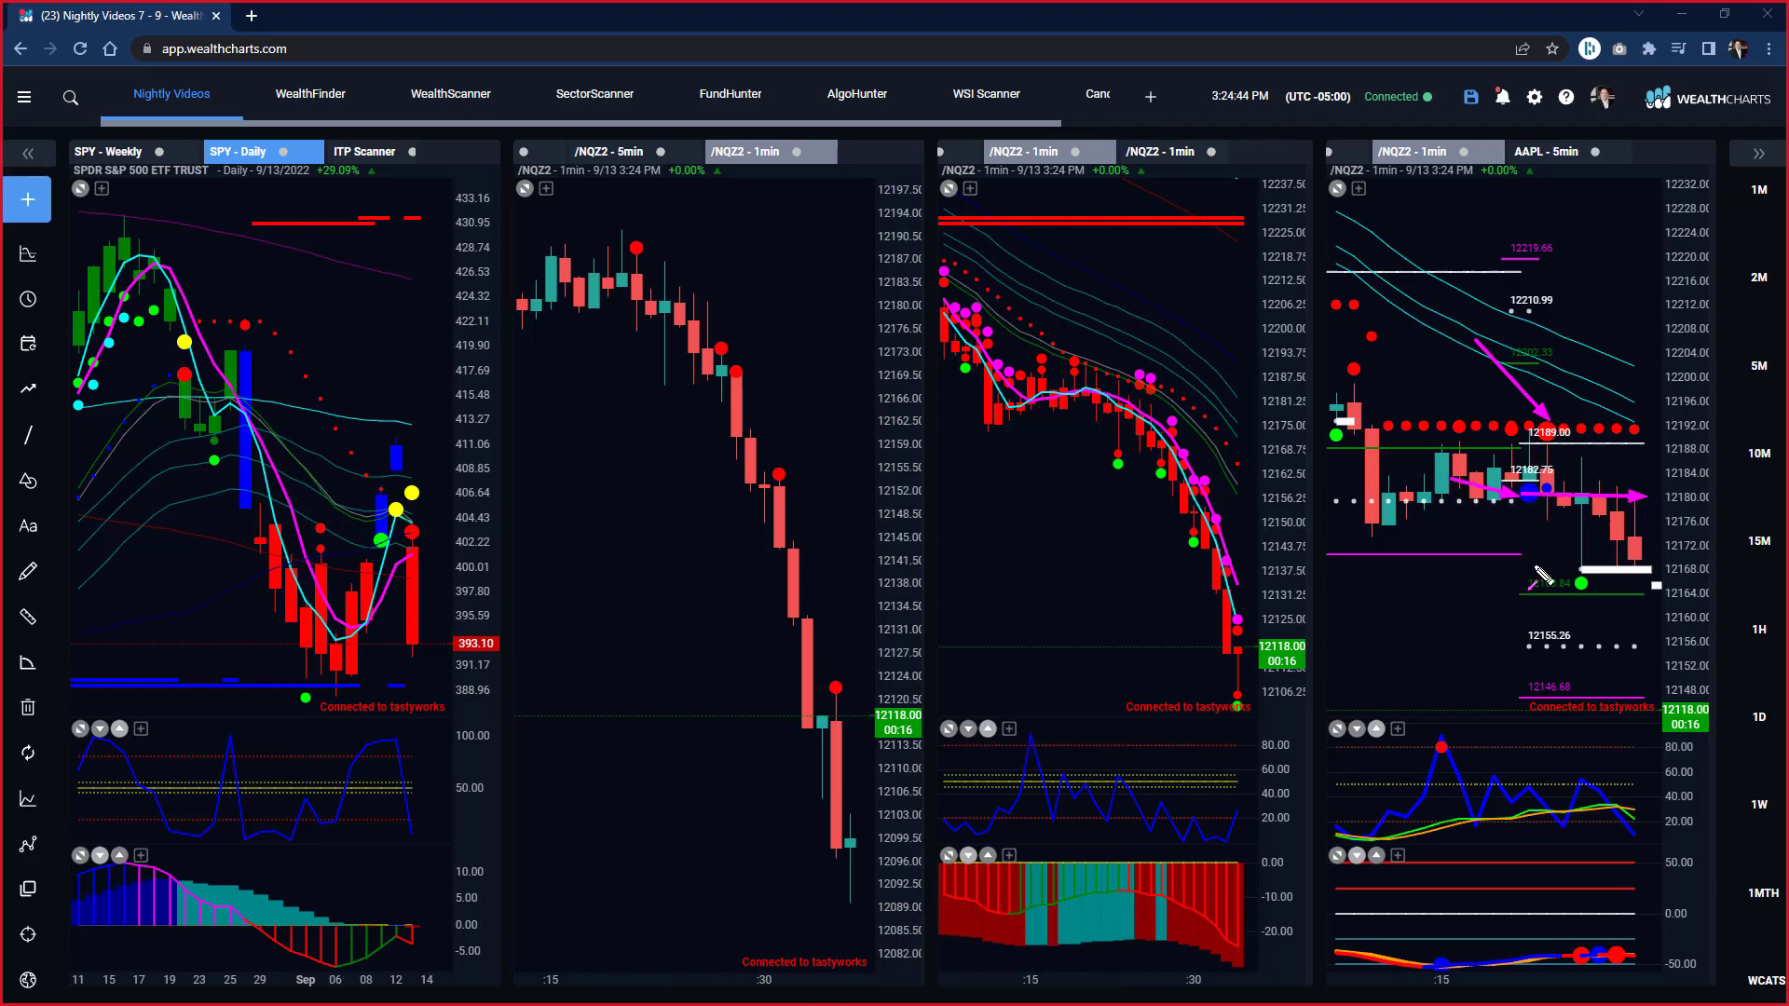
drag(1505, 559, 1561, 585)
mouse_move(1545, 647)
mouse_down()
mouse_move(1561, 637)
mouse_move(1581, 683)
mouse_up()
drag(1241, 454, 1342, 424)
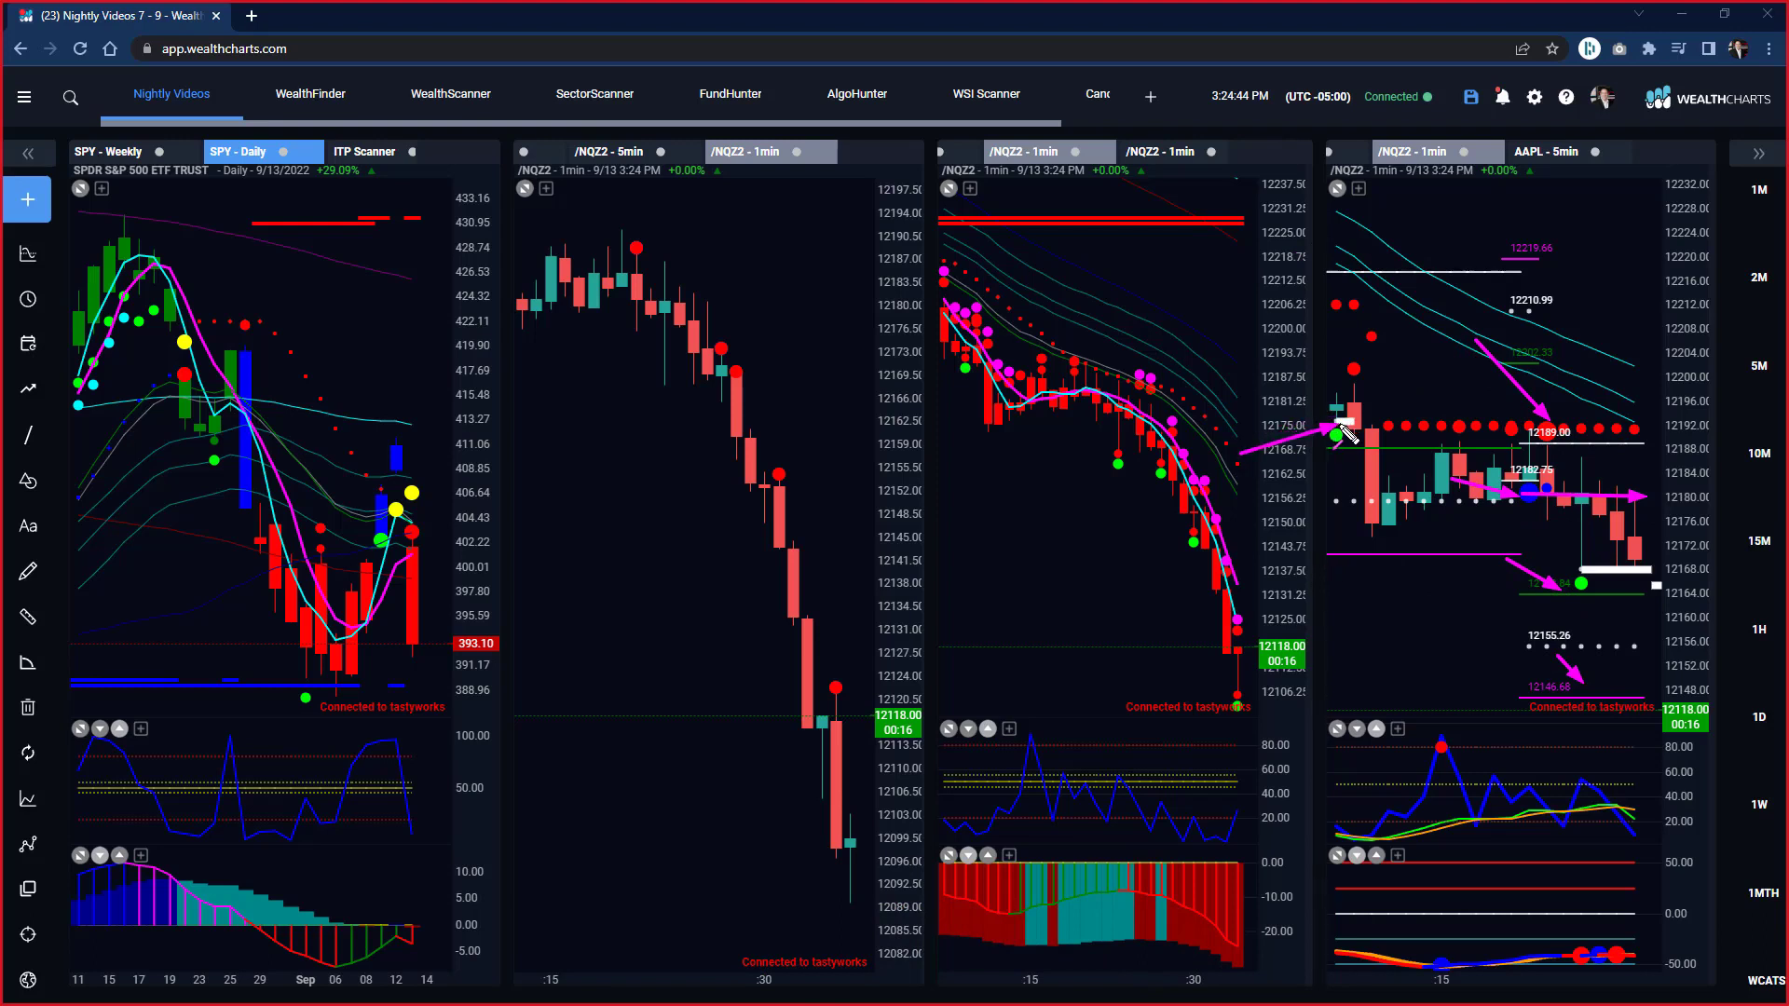
drag(1572, 606, 1635, 574)
drag(565, 348, 637, 247)
drag(659, 438, 720, 352)
drag(704, 528, 778, 473)
drag(734, 736, 822, 692)
drag(735, 615, 748, 602)
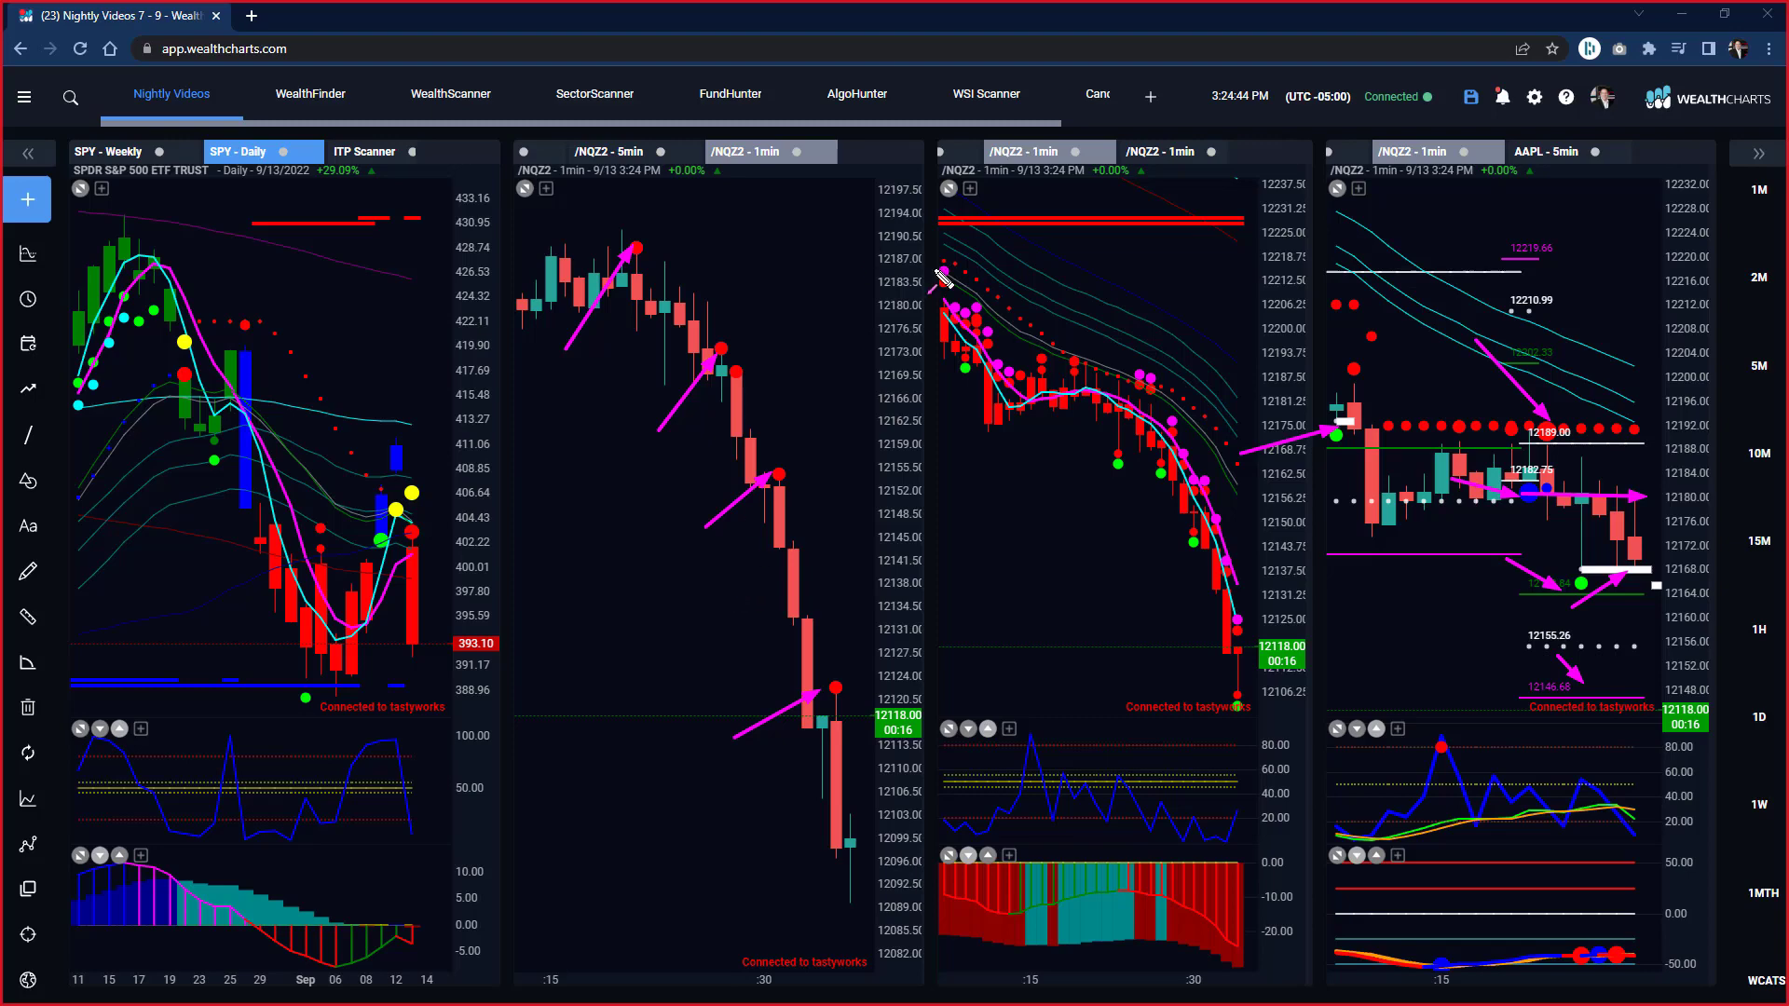
drag(736, 185, 646, 253)
mouse_move(811, 277)
mouse_down()
mouse_move(748, 359)
mouse_move(777, 385)
mouse_up()
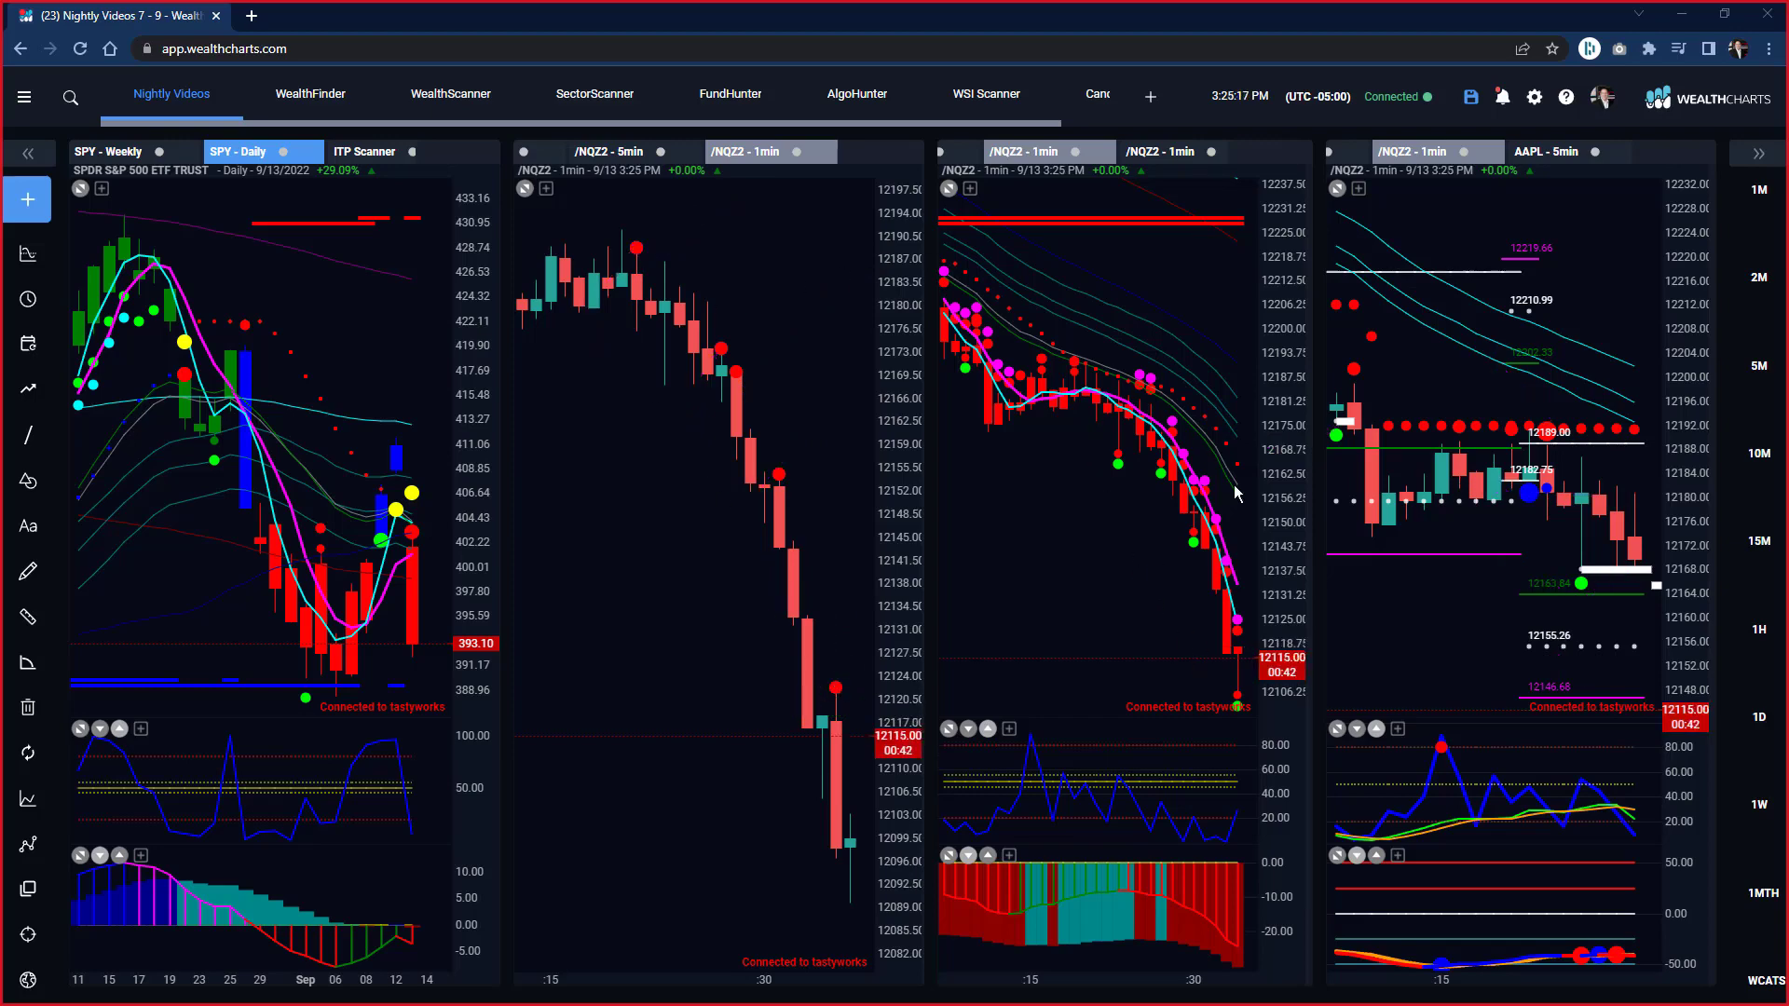
mouse_move(1076, 476)
mouse_down()
mouse_move(1139, 399)
mouse_move(1142, 466)
mouse_move(1156, 456)
mouse_up()
drag(1141, 531, 1176, 510)
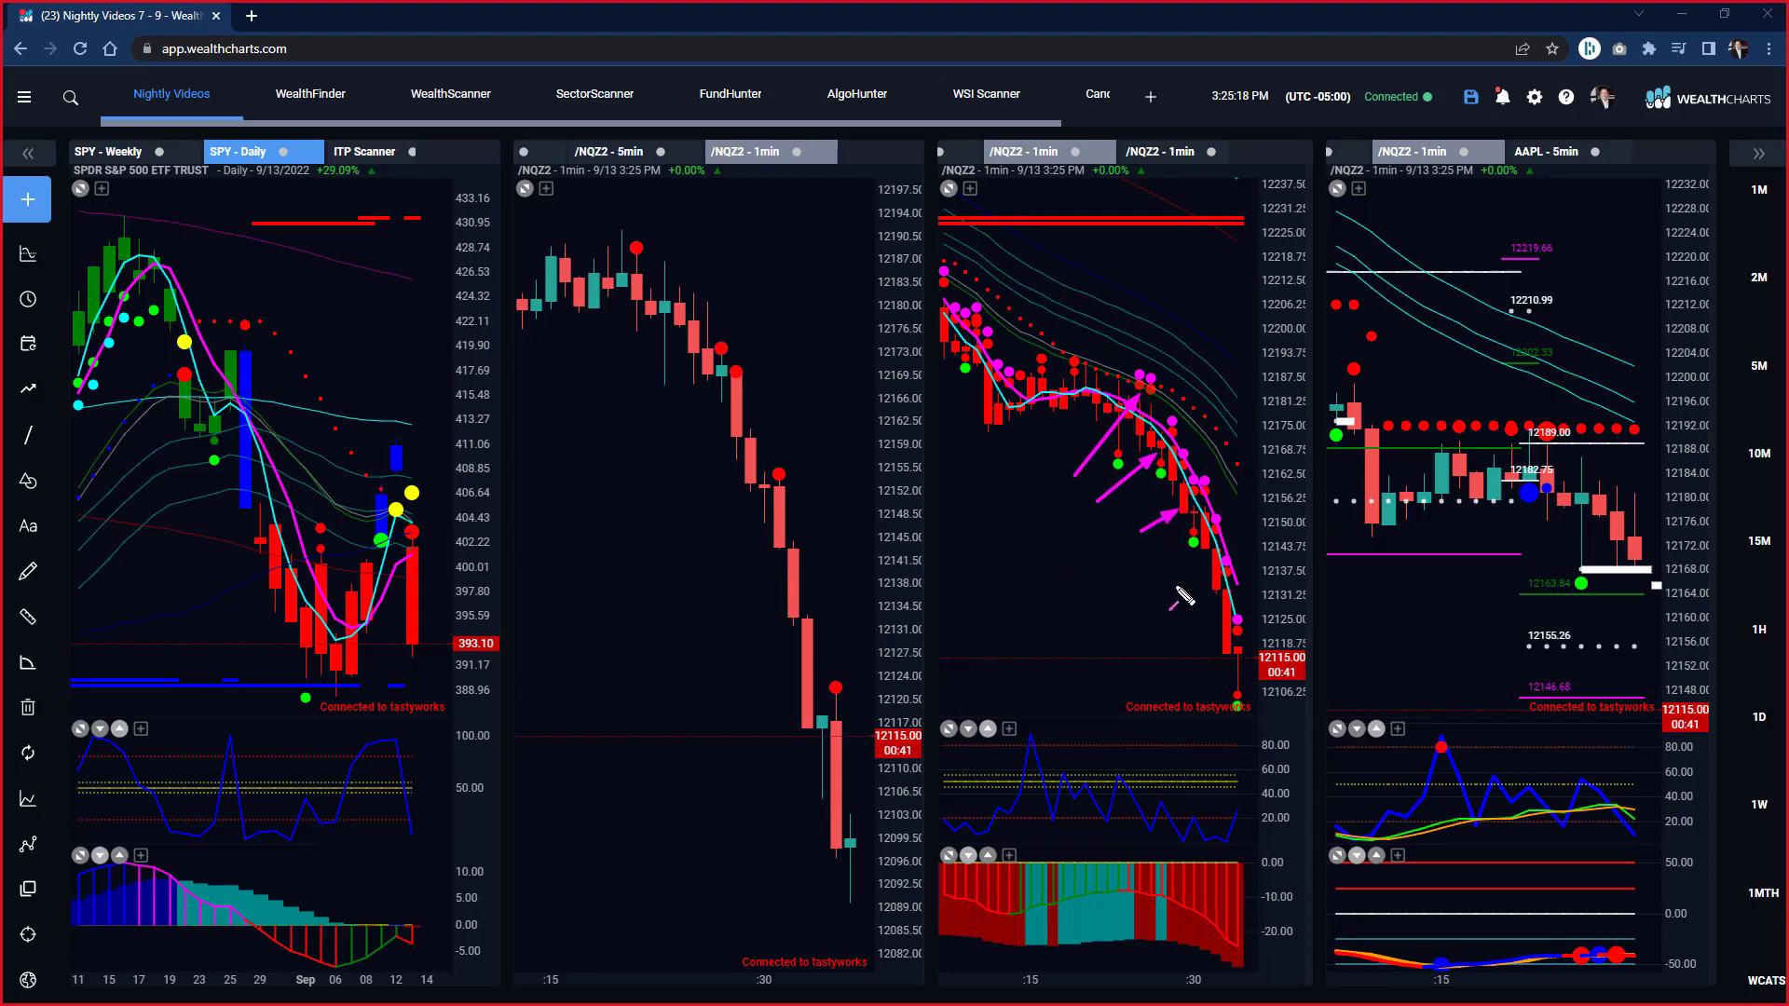
drag(1176, 589, 1225, 571)
mouse_move(991, 203)
mouse_down()
mouse_move(946, 272)
mouse_move(973, 315)
mouse_up()
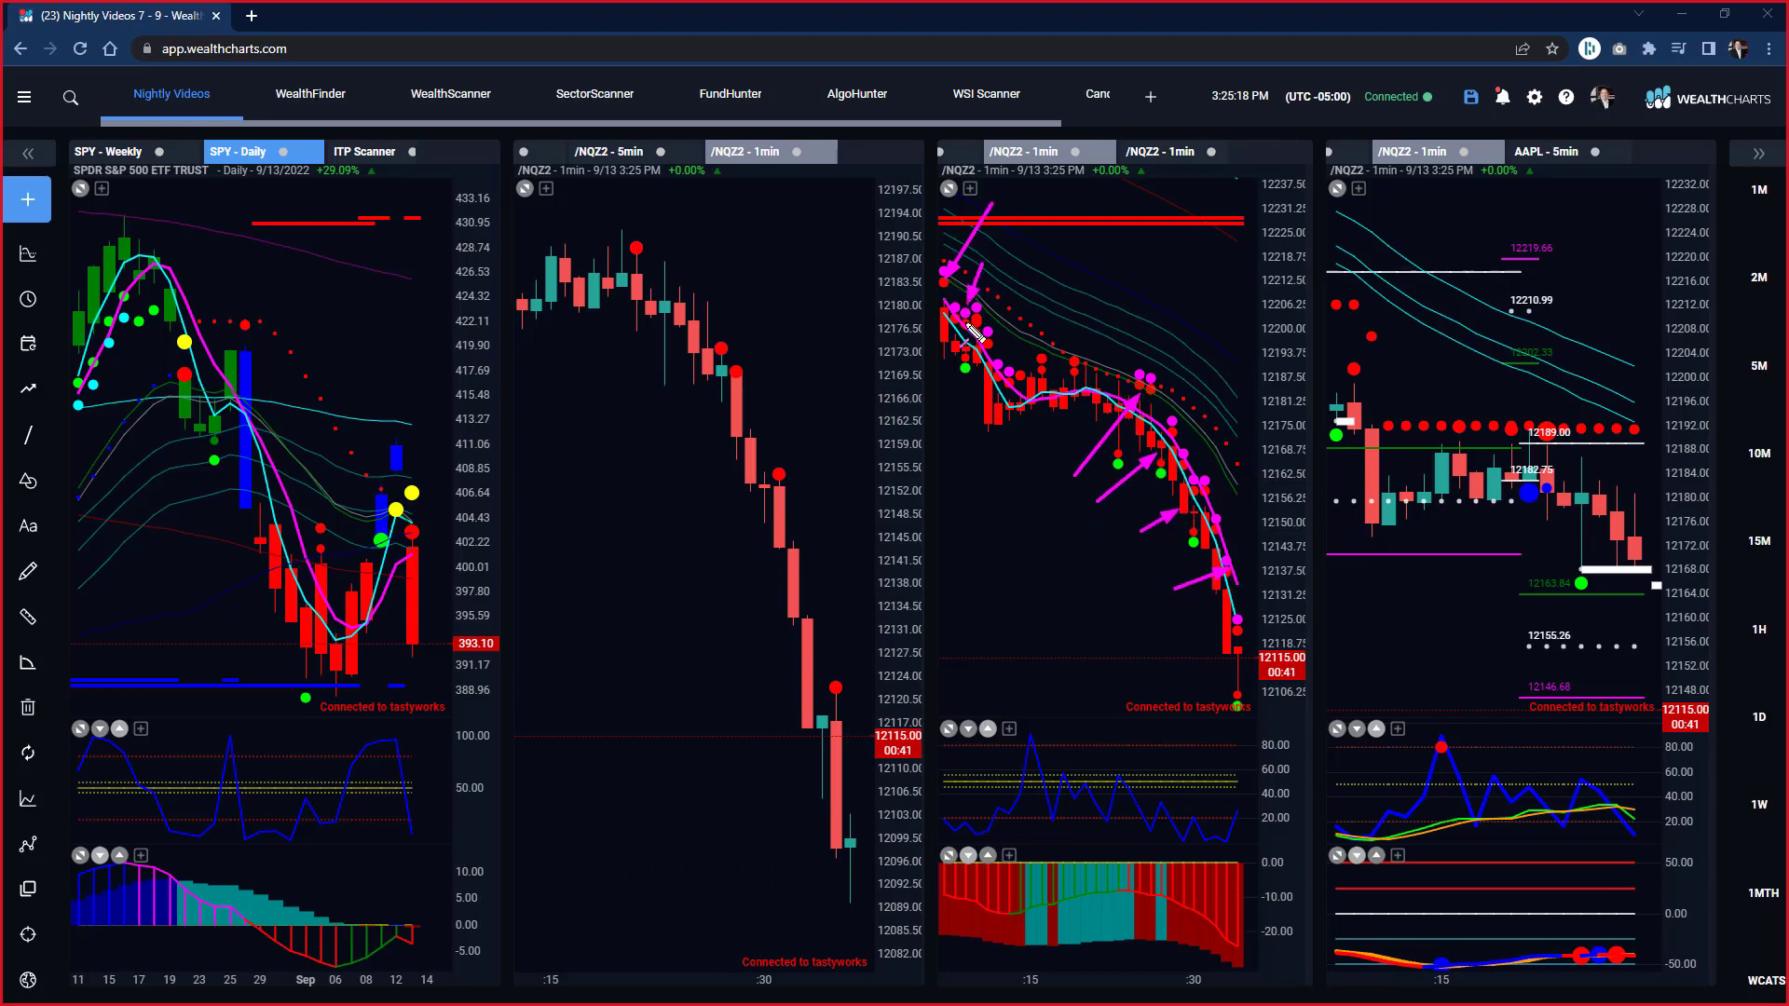
mouse_move(757, 302)
mouse_down()
mouse_move(726, 341)
mouse_move(794, 536)
mouse_up()
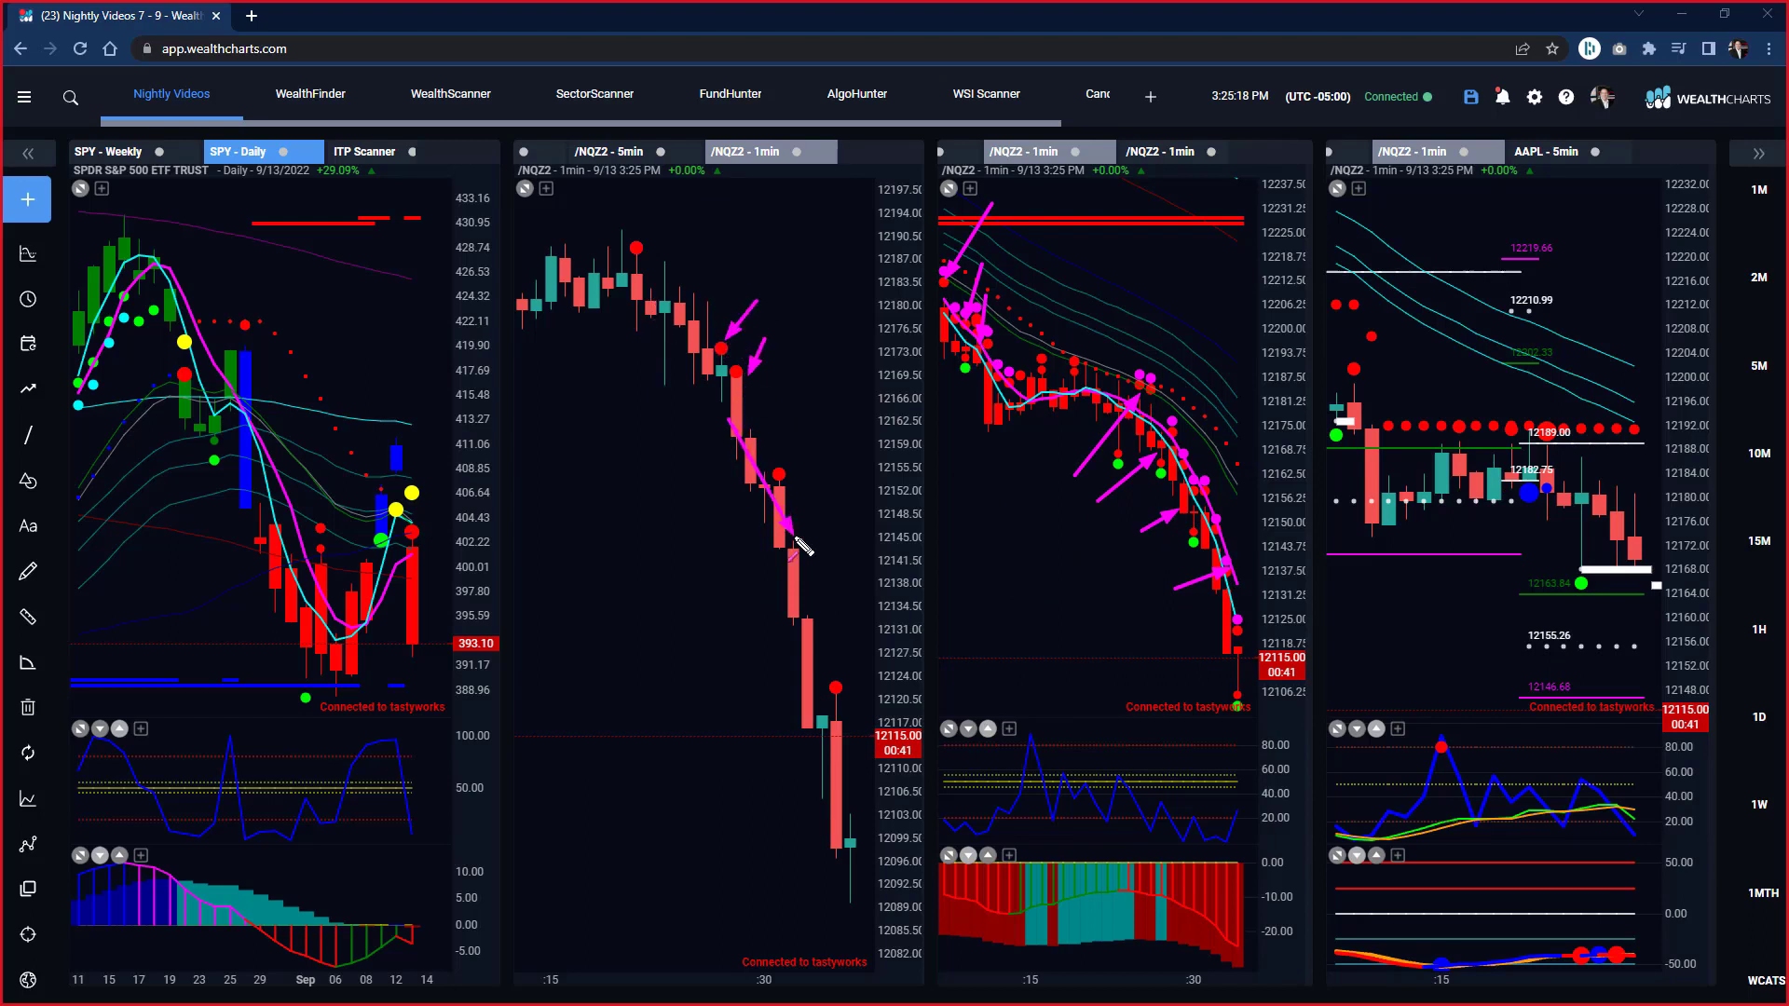
drag(1109, 364, 1158, 458)
mouse_move(1144, 296)
mouse_down()
mouse_move(1135, 365)
mouse_move(1176, 415)
mouse_move(1208, 421)
mouse_move(1194, 462)
mouse_move(1213, 466)
mouse_up()
mouse_move(1062, 355)
mouse_down()
mouse_move(1135, 218)
mouse_move(1146, 392)
mouse_move(1150, 374)
mouse_up()
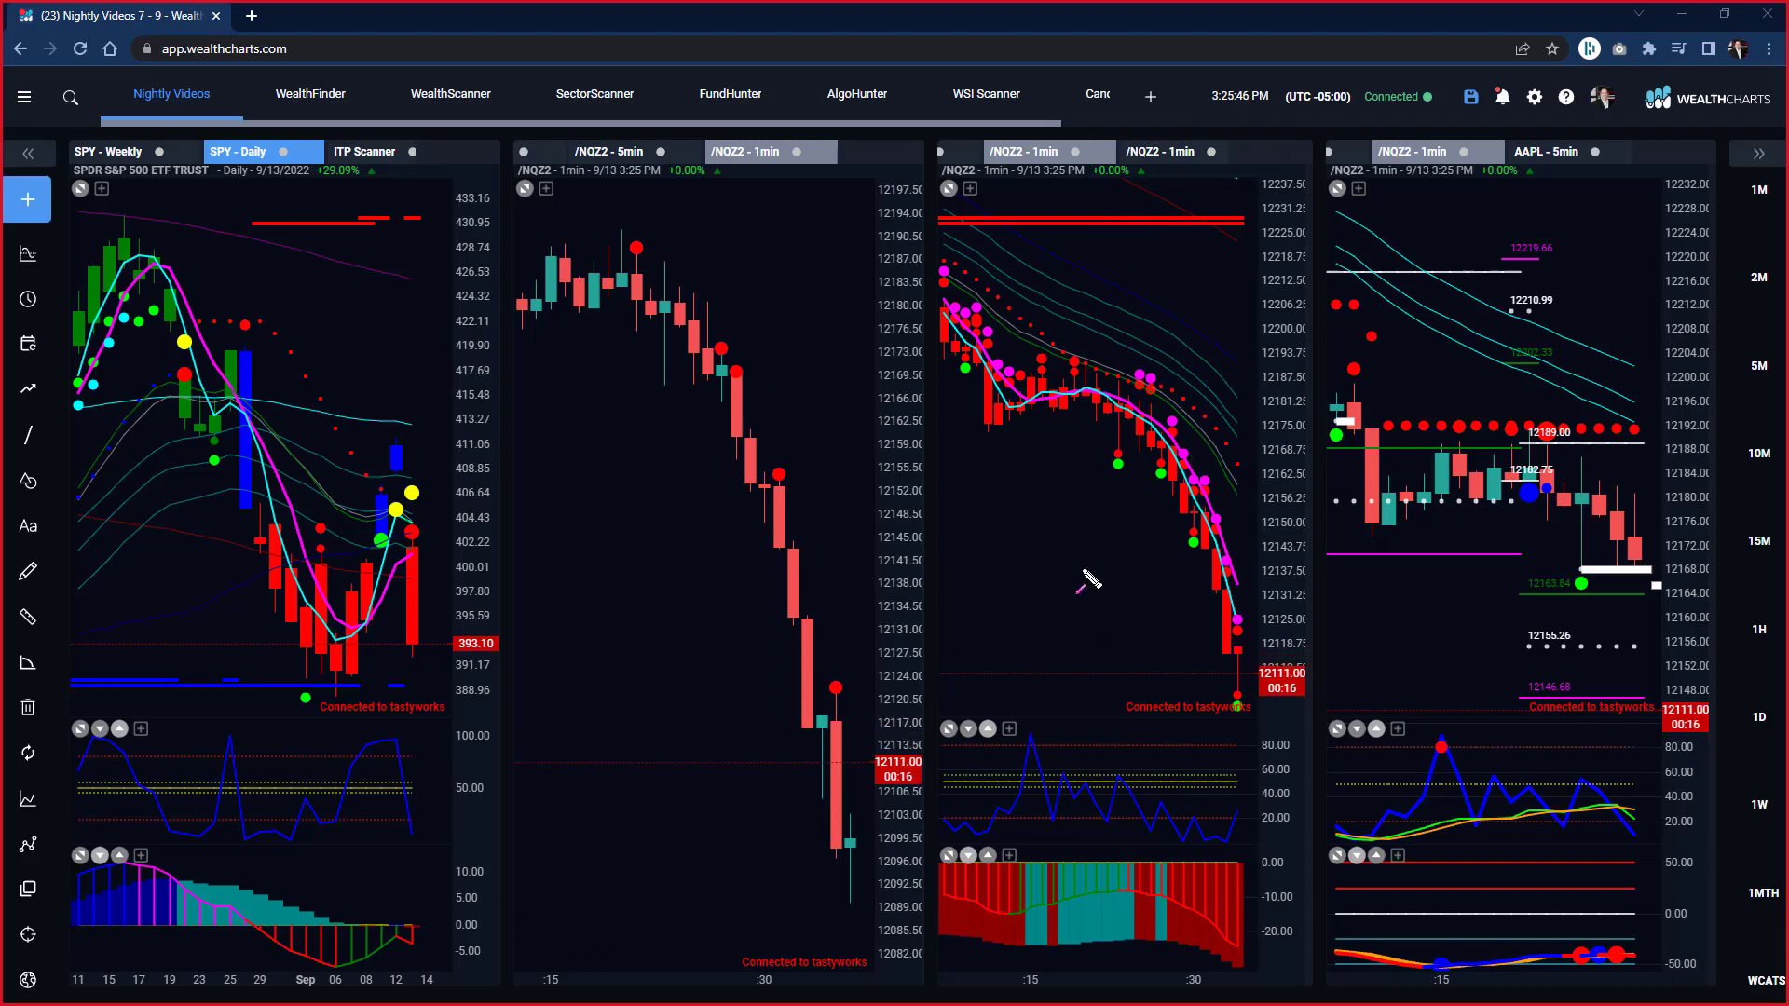
drag(1063, 592, 1033, 741)
mouse_move(679, 191)
mouse_down()
mouse_move(639, 277)
mouse_move(759, 417)
mouse_move(838, 685)
mouse_up()
drag(565, 425, 711, 407)
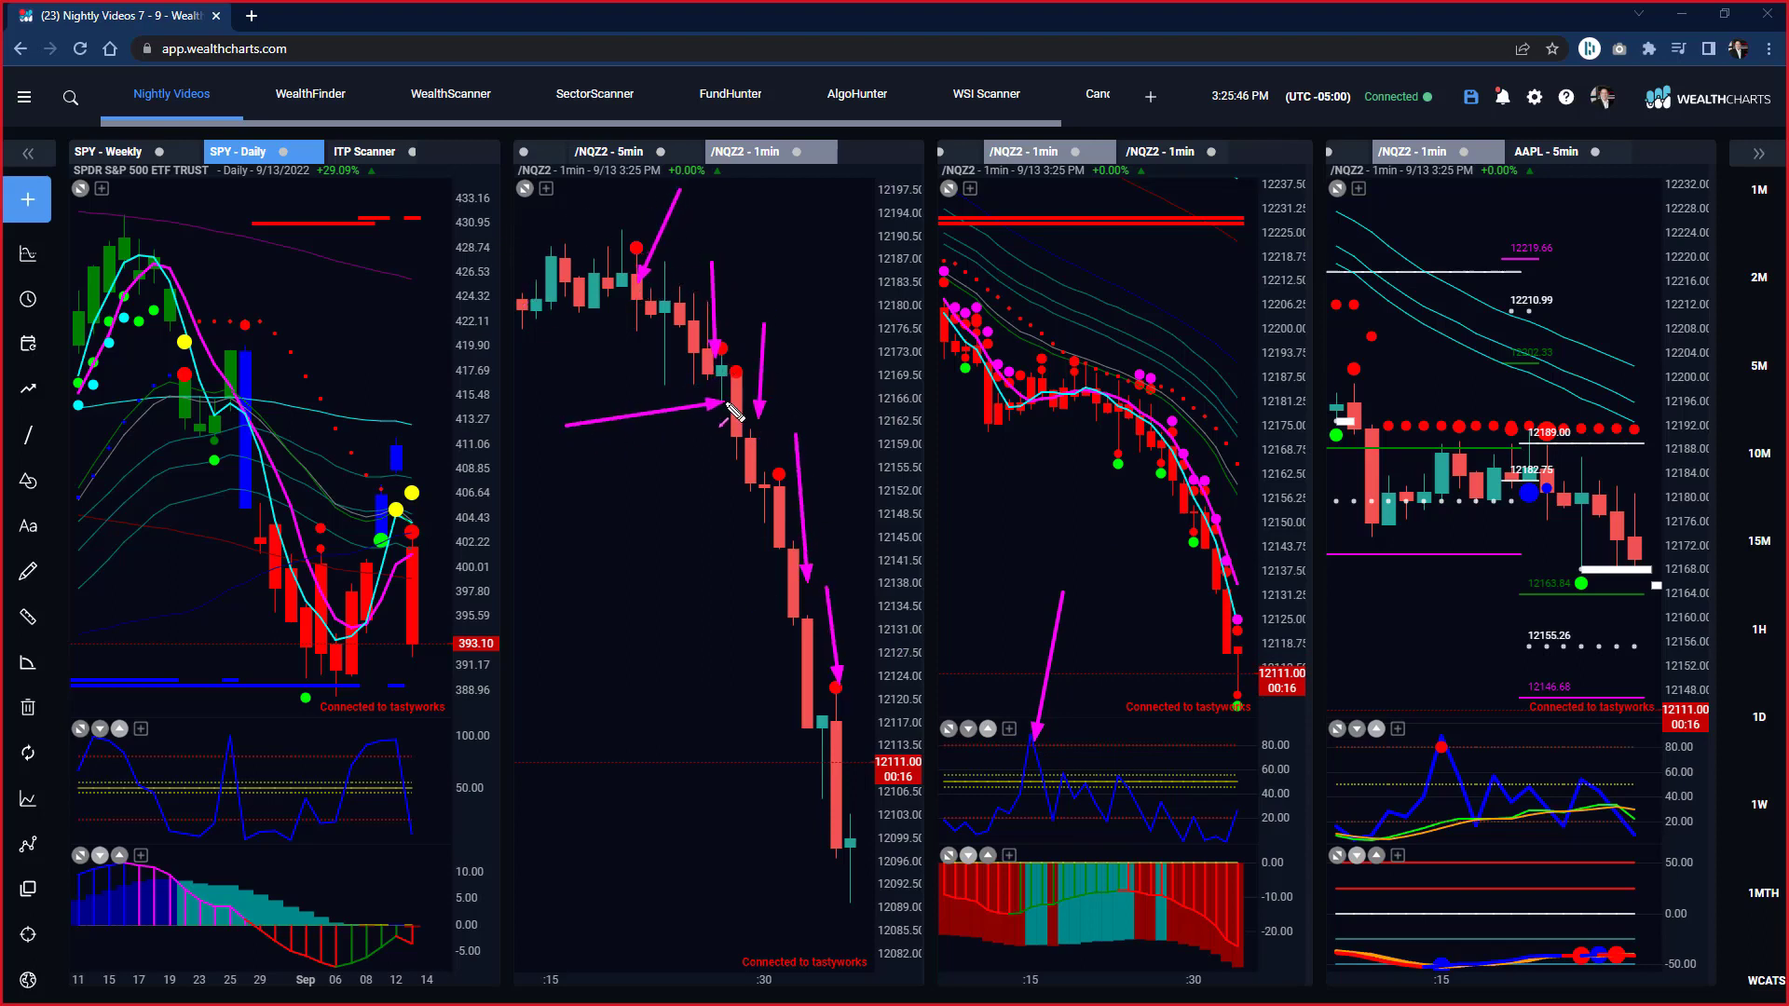
drag(579, 359, 626, 306)
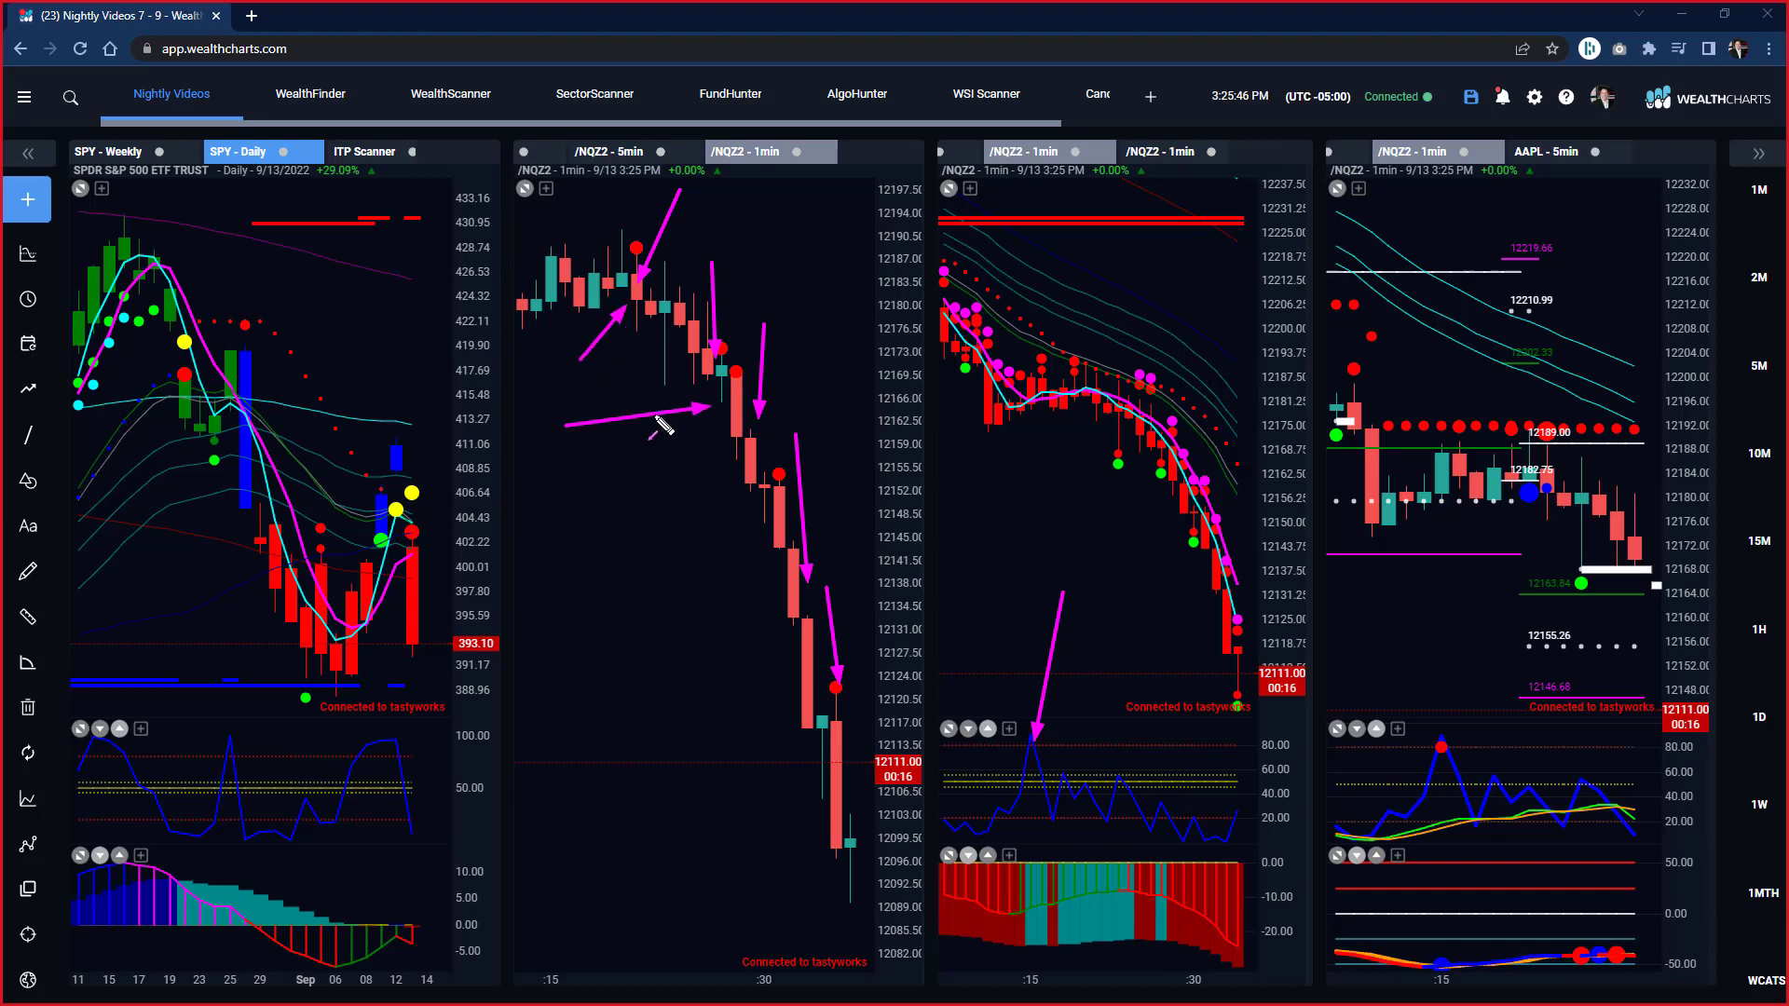
drag(656, 420, 710, 407)
drag(755, 518, 779, 487)
drag(643, 493, 657, 480)
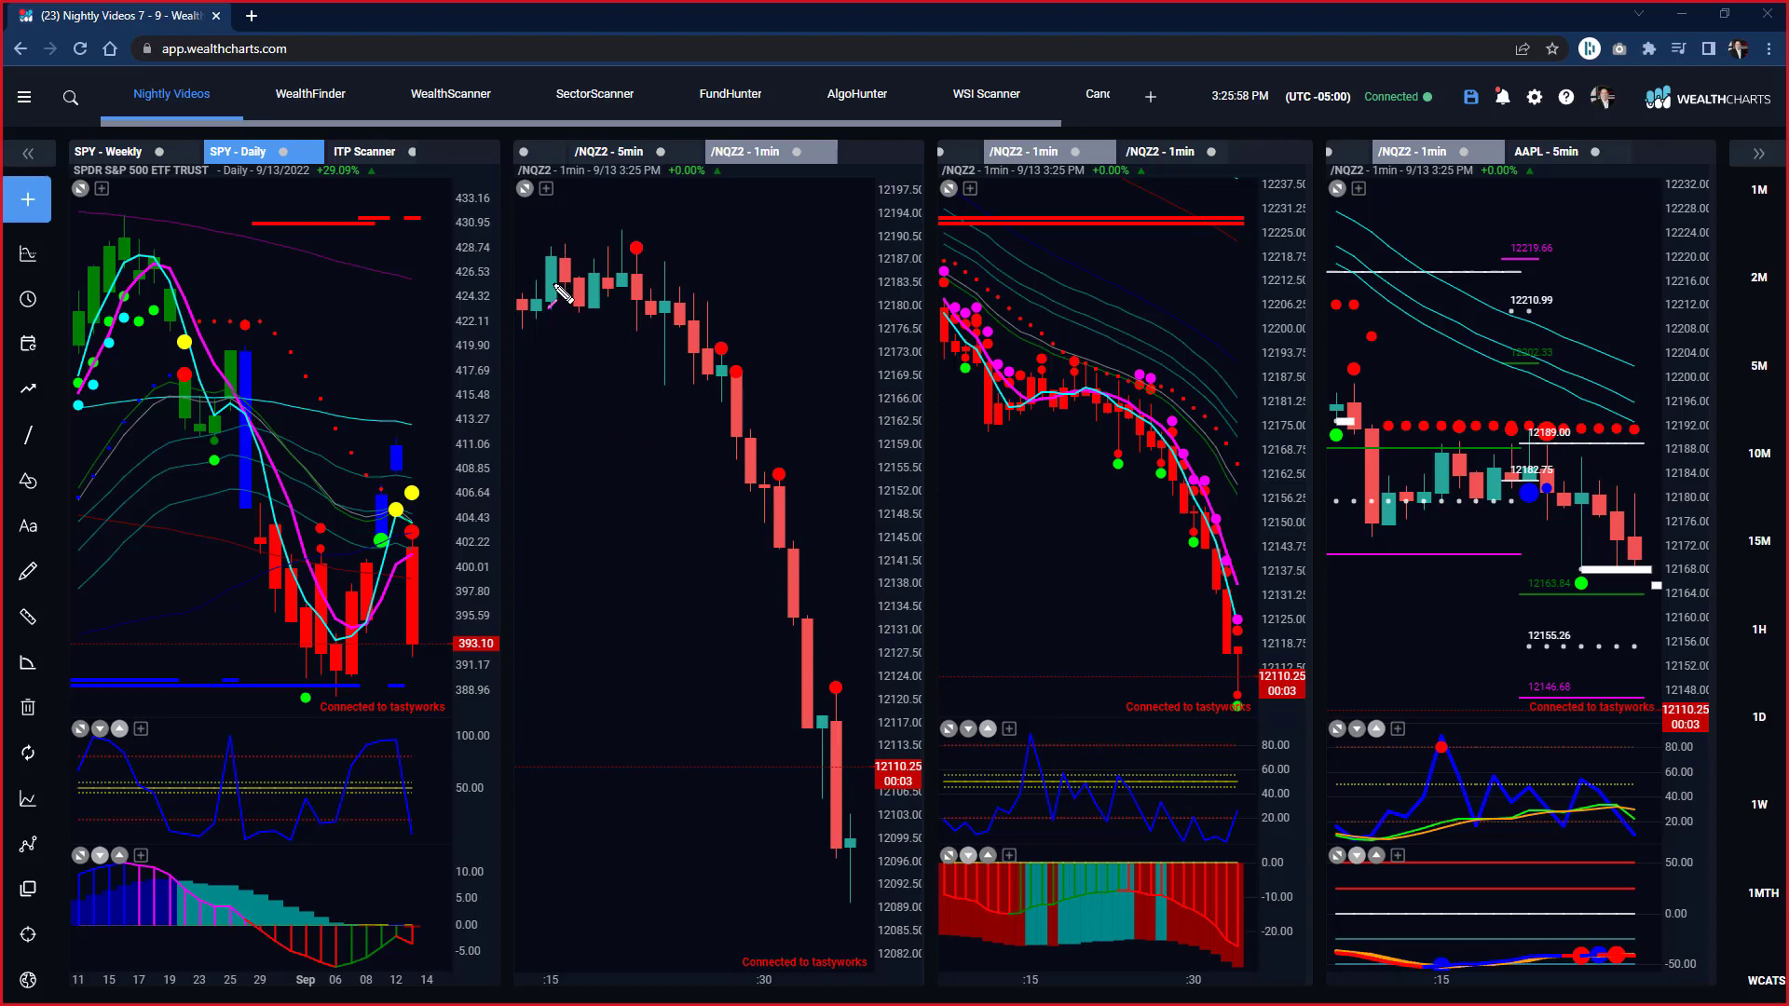
drag(511, 419, 632, 315)
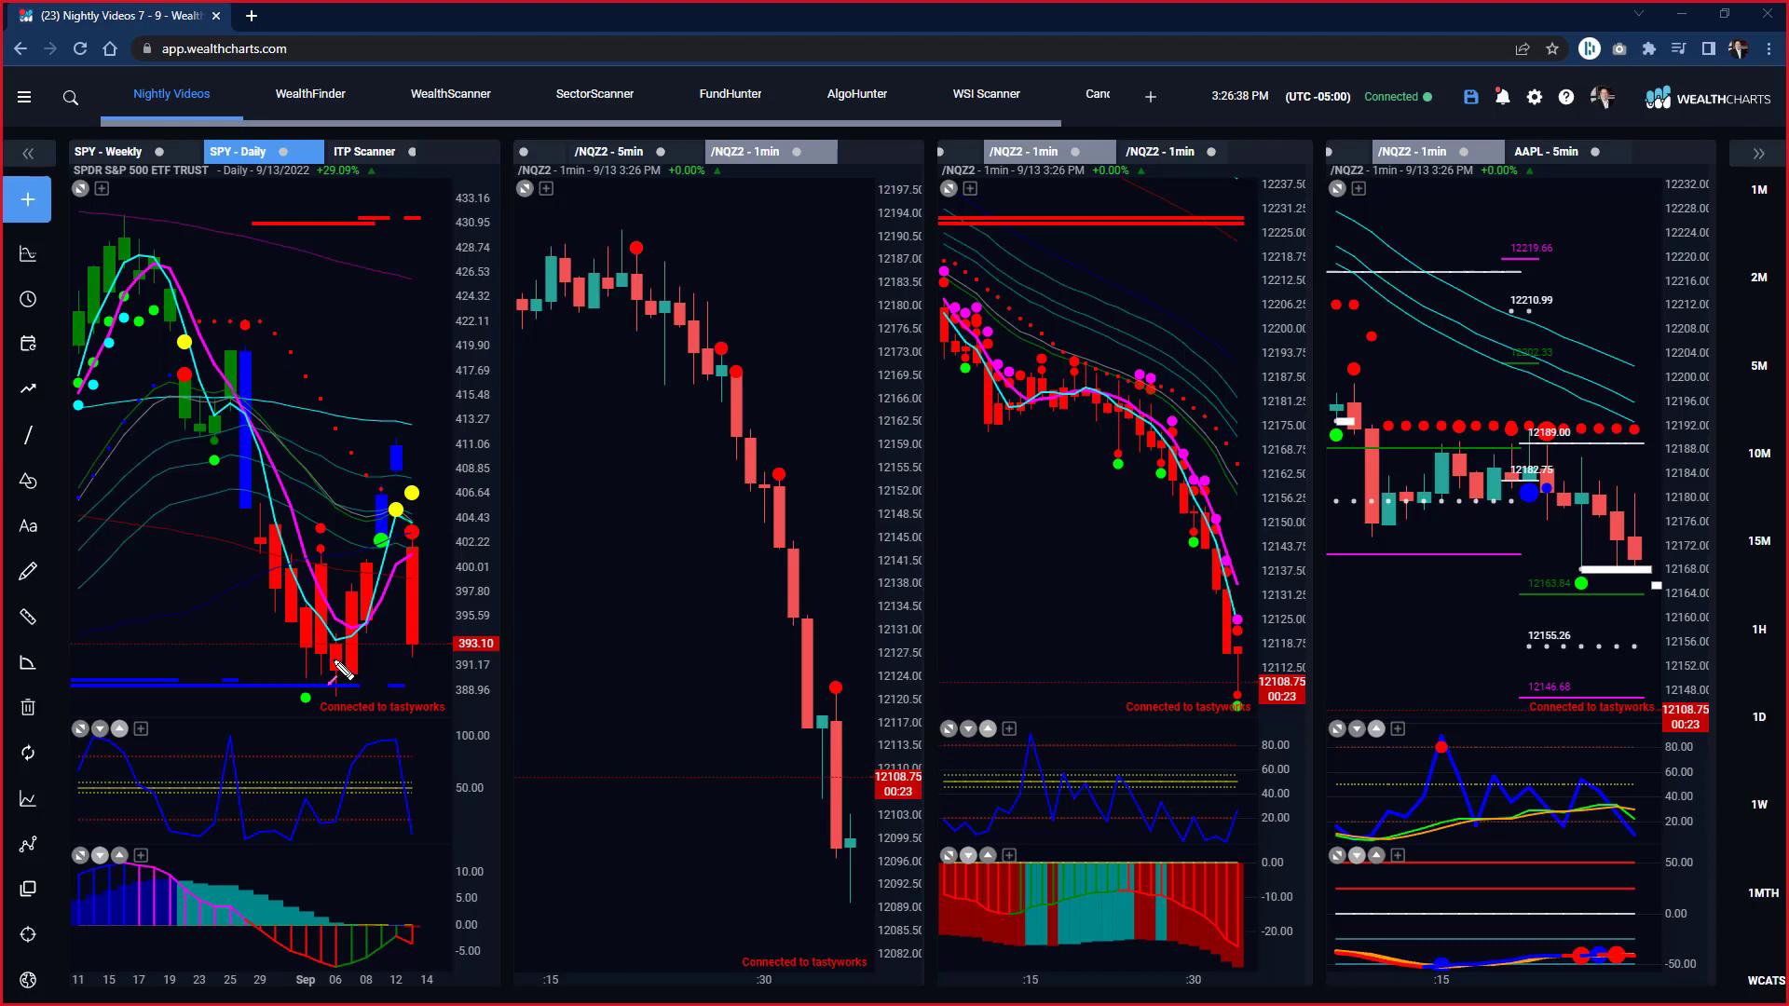
Sketch an upward arrow on SPY daily, switch to weekly, and draw three arrows projecting the rally higher.
drag(336, 664, 370, 558)
drag(370, 559, 397, 468)
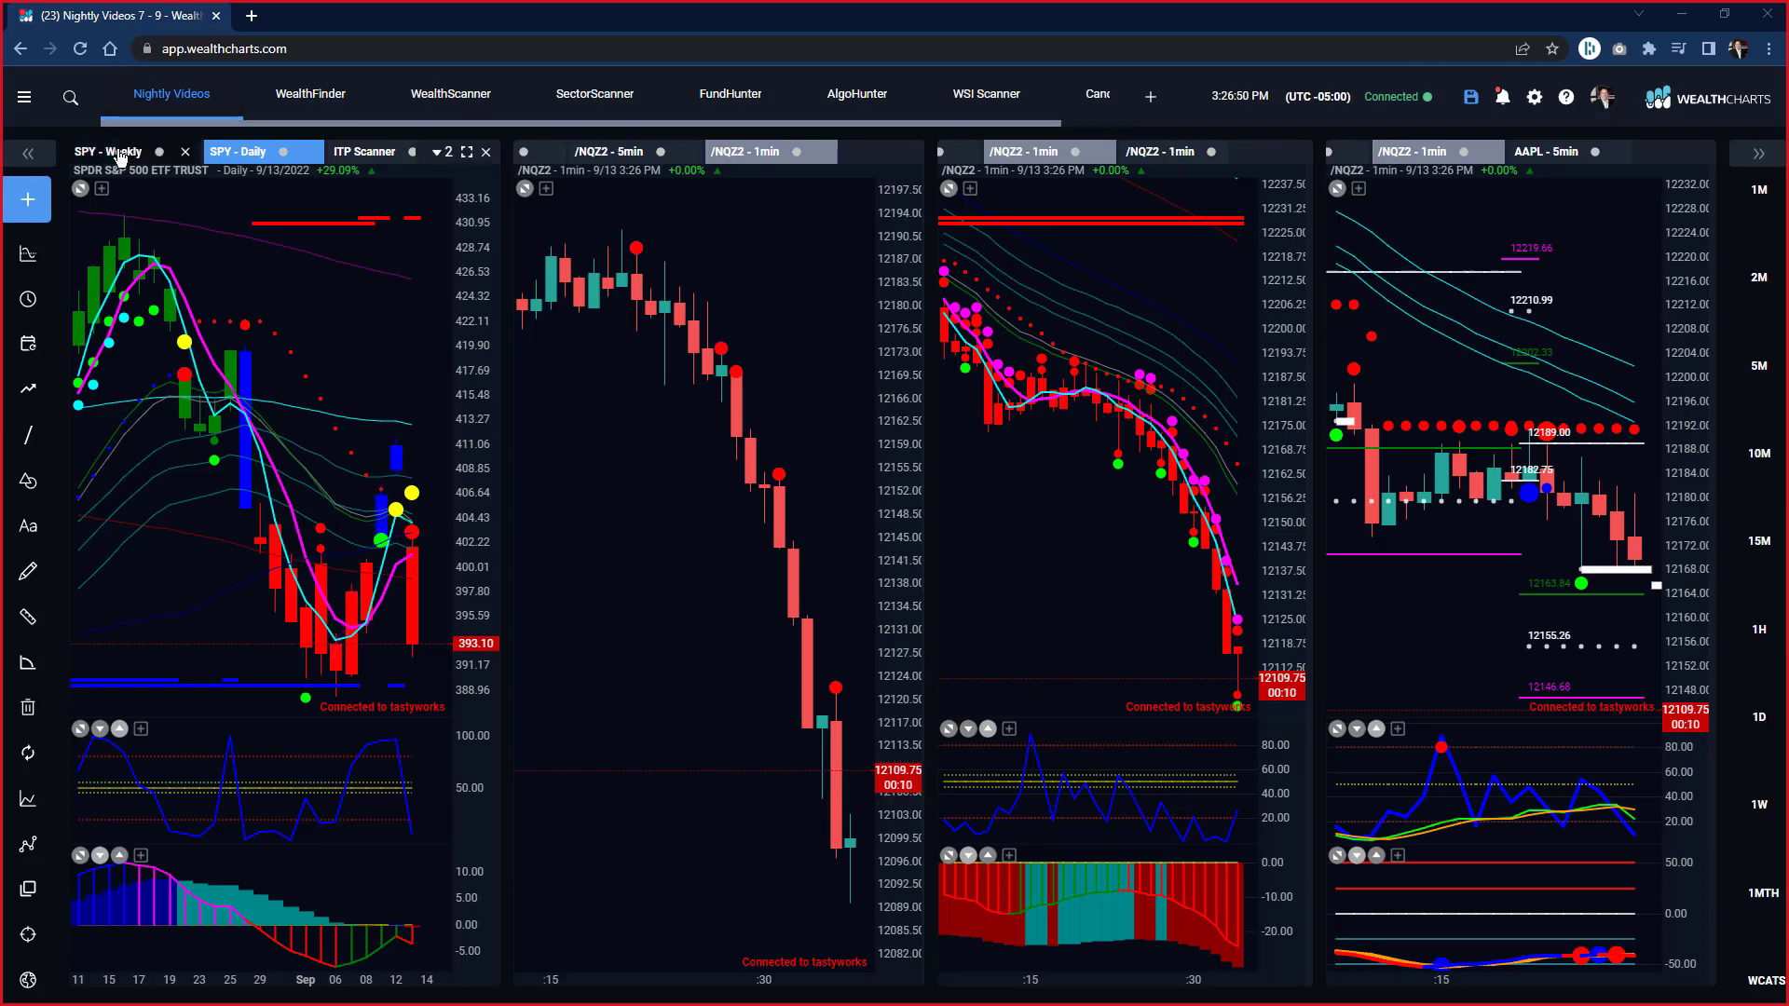
click(107, 151)
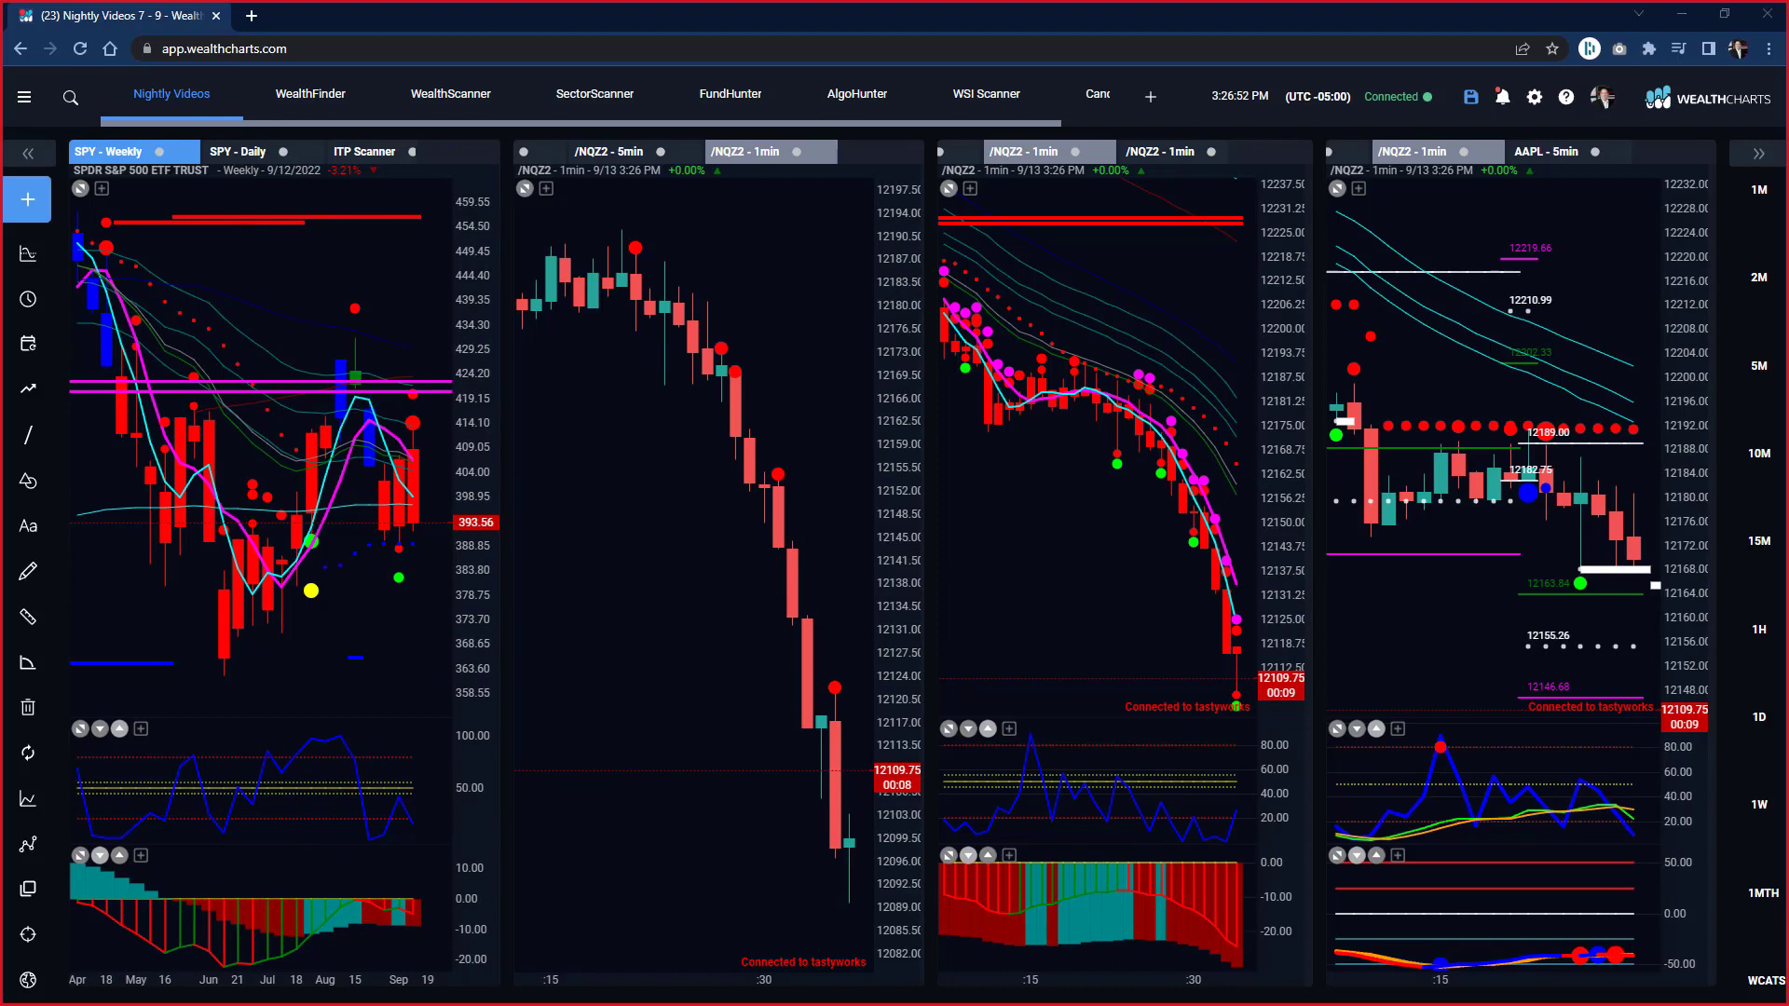
drag(285, 584, 403, 472)
drag(407, 548, 412, 422)
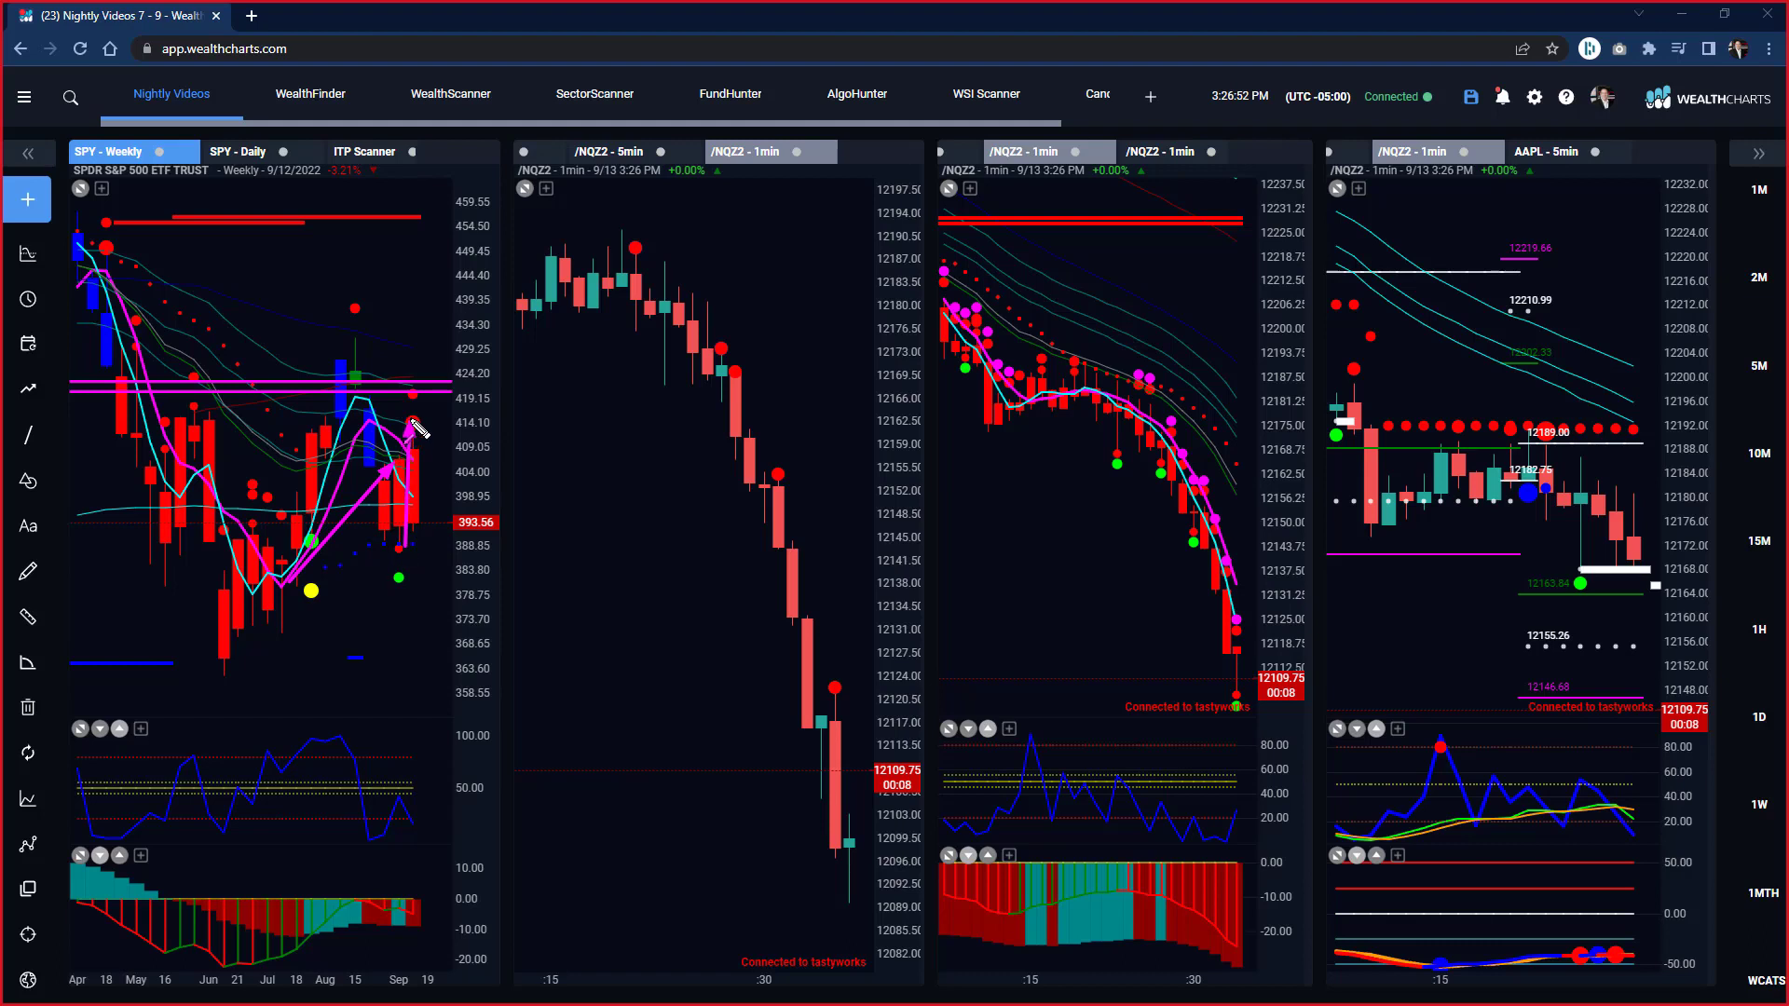
drag(314, 478, 413, 370)
Clear the hand-drawn arrows from the SPY weekly chart.
key(Escape)
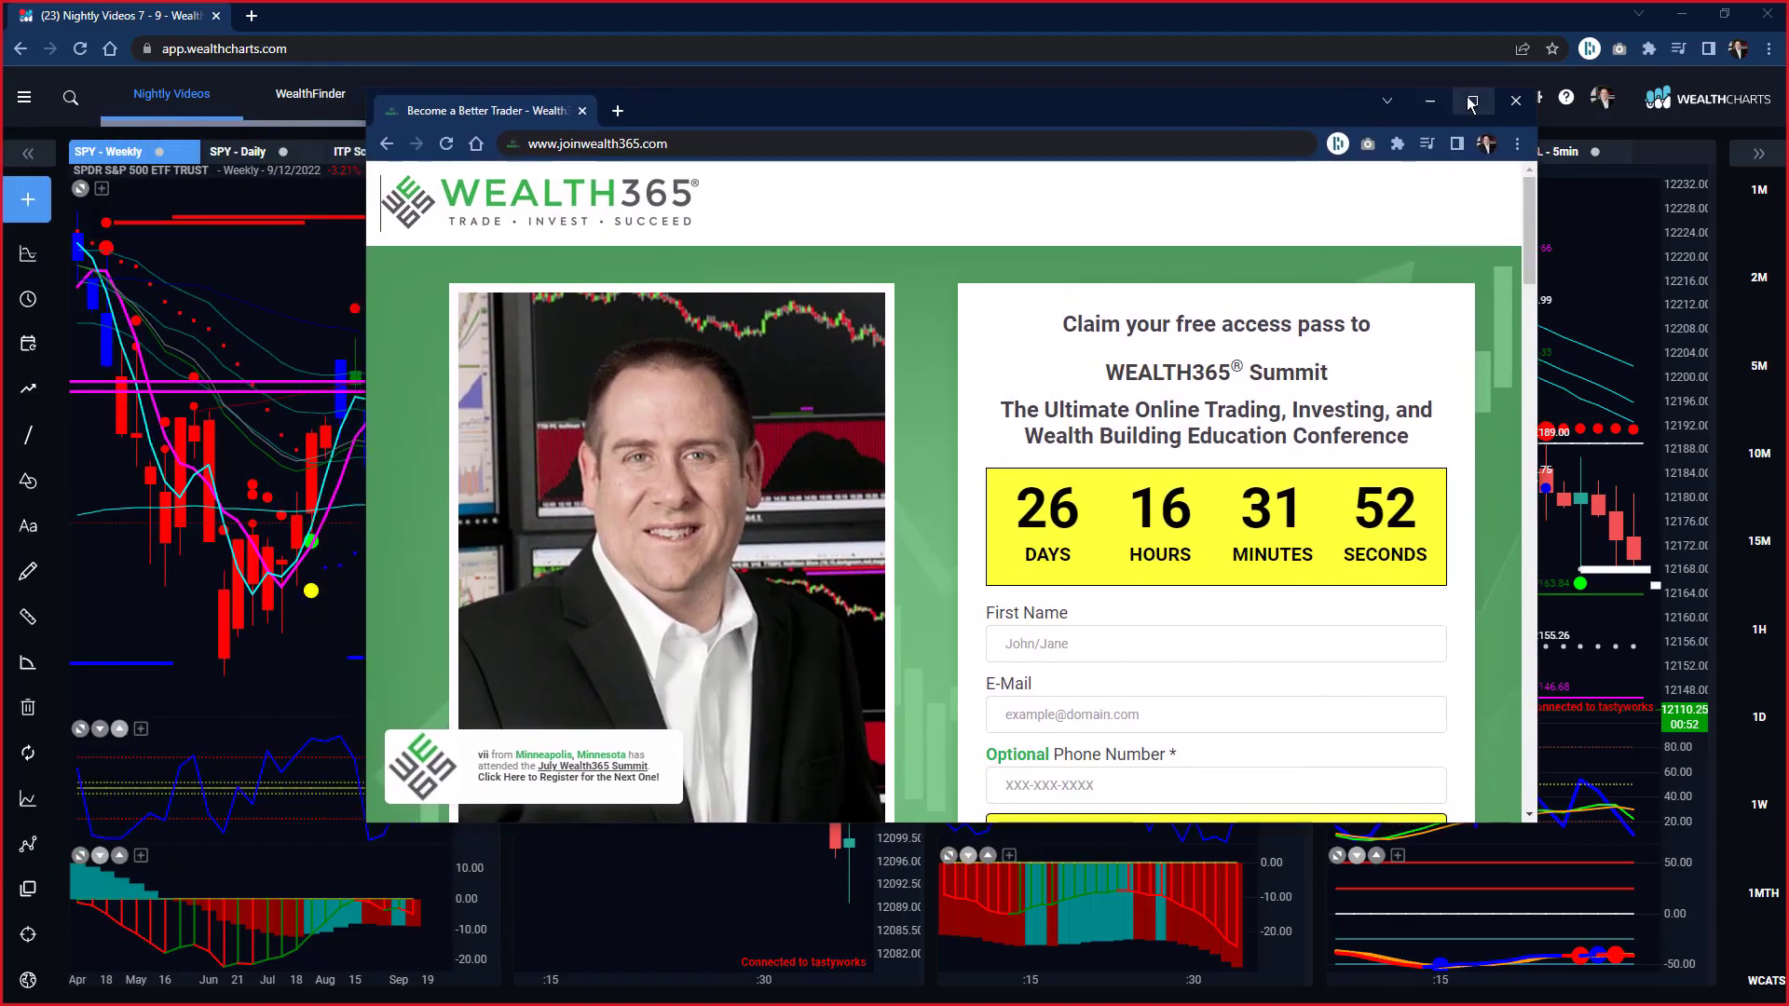
Maximize the browser so the Wealth365 Summit registration page fills the screen.
click(1471, 101)
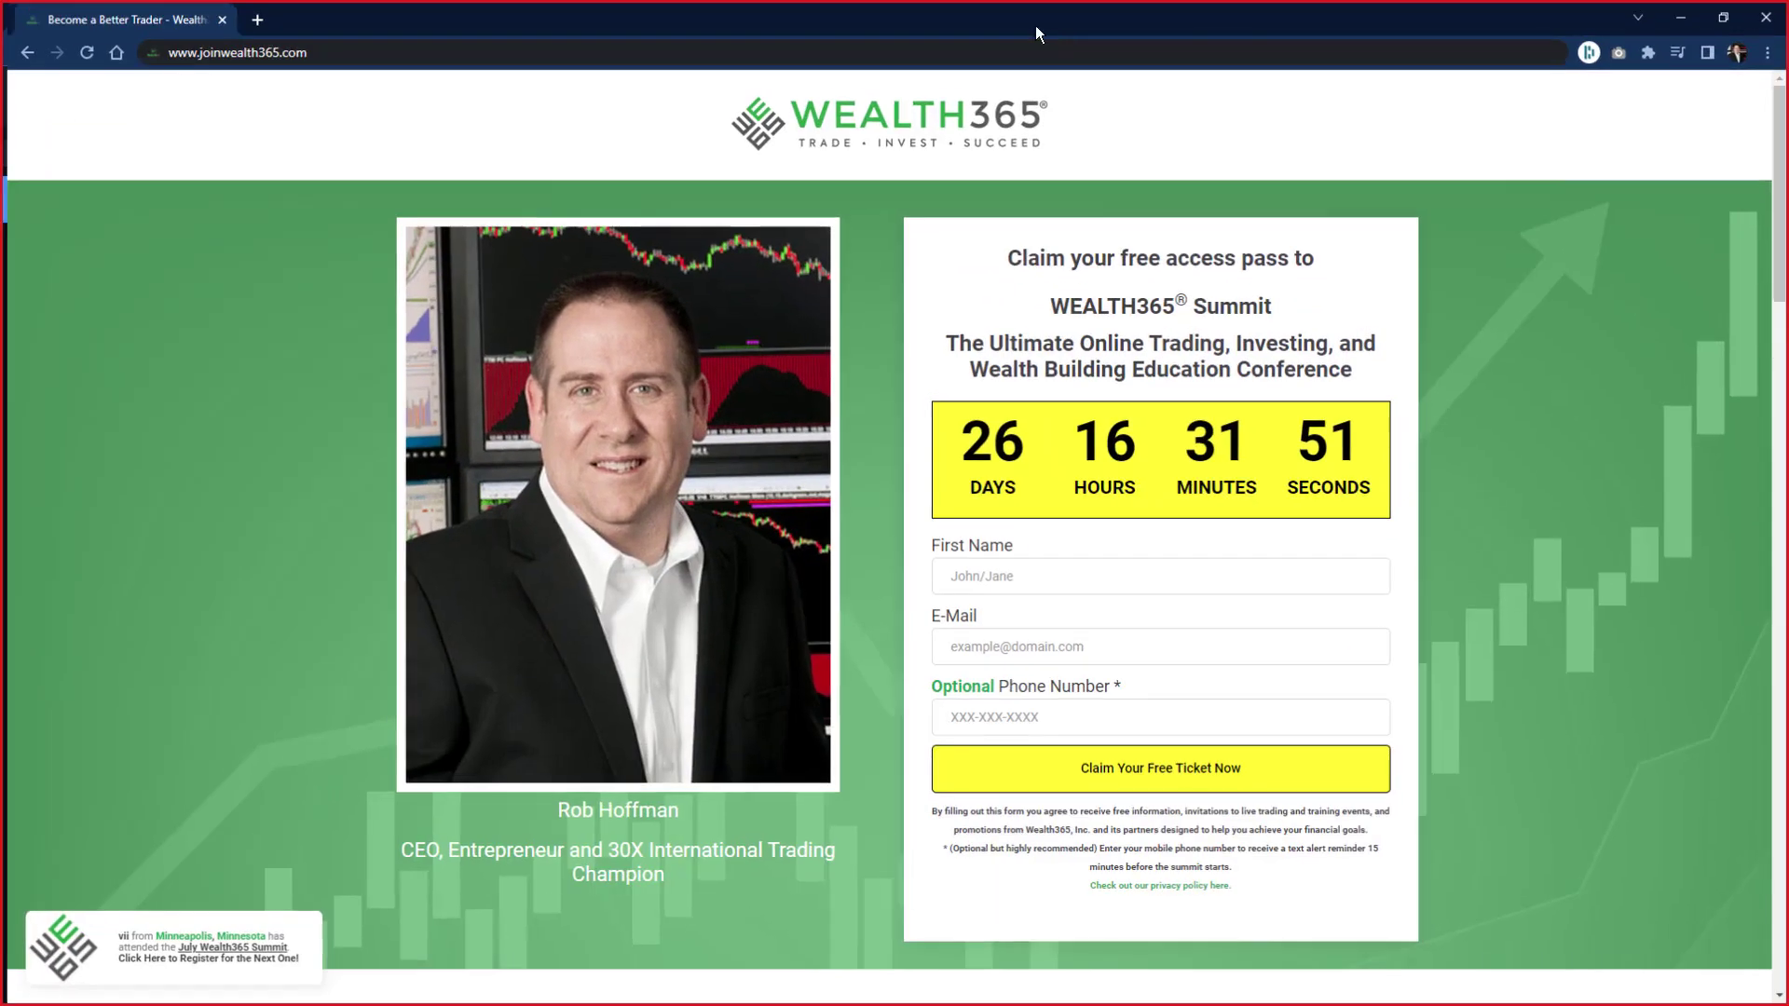